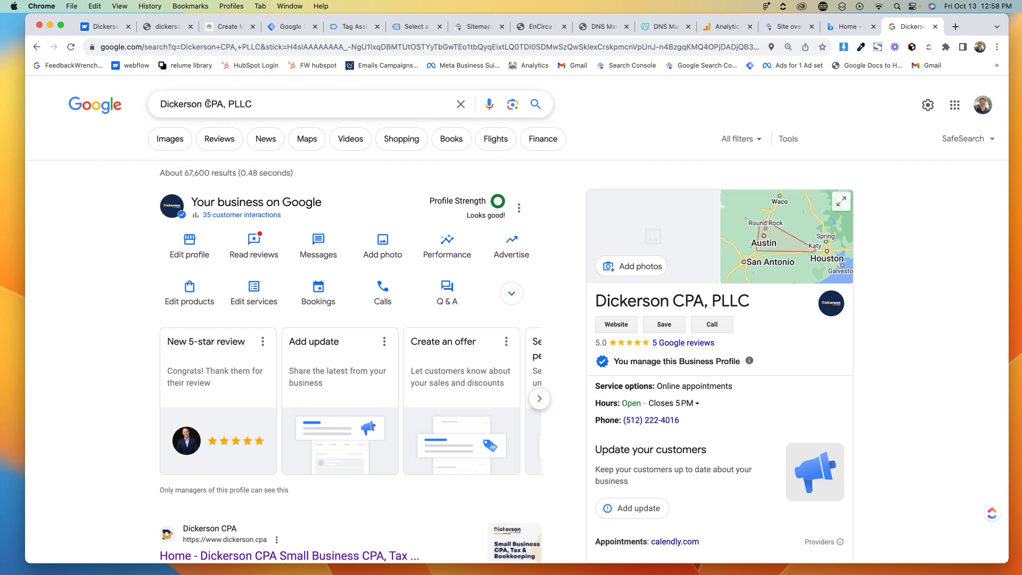
- Find Dickerson CPA, PLLC in the business list and open its Google business profile
left_click(950, 112)
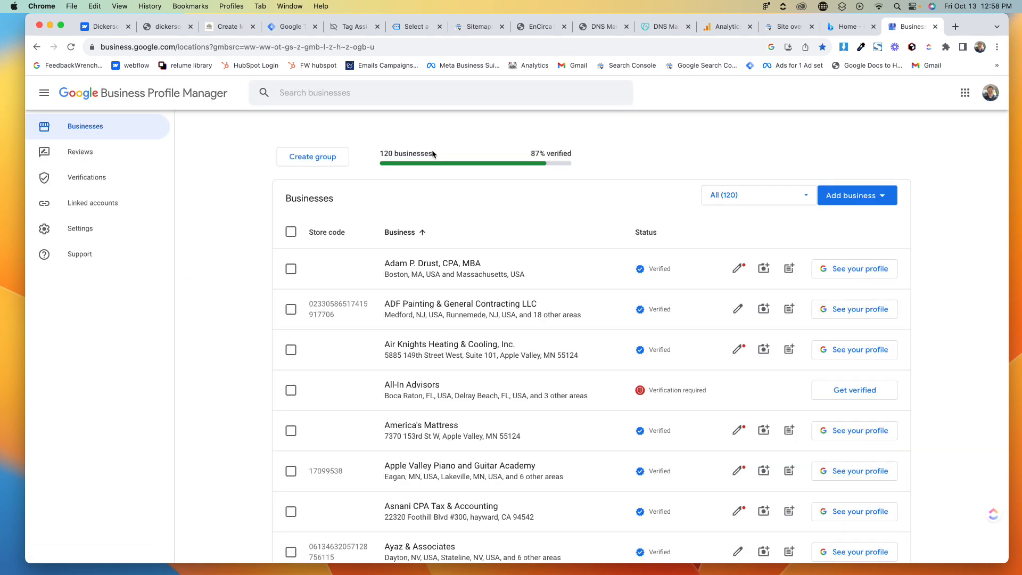
key("super+f")
type("dickerson")
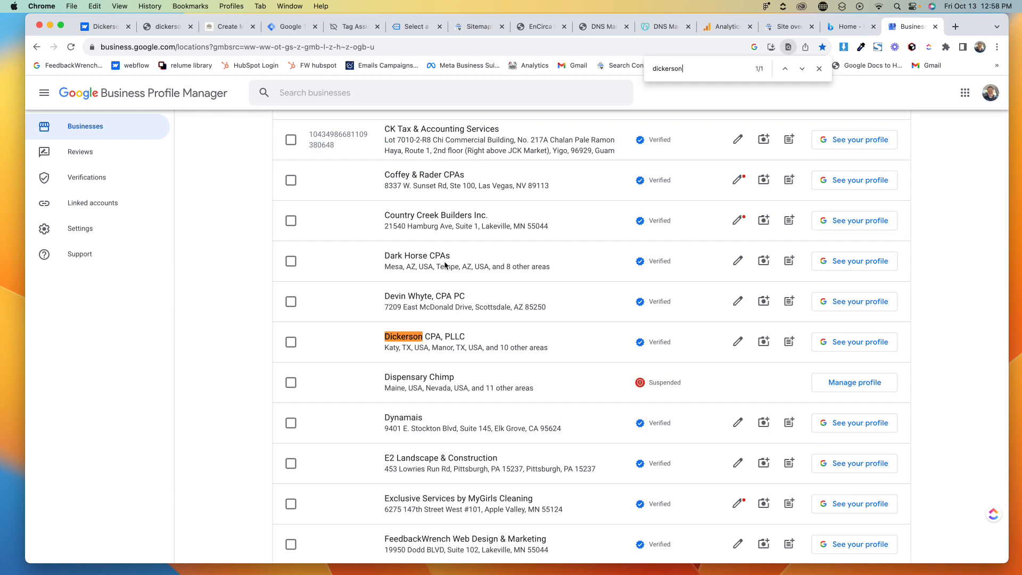
left_click(412, 341)
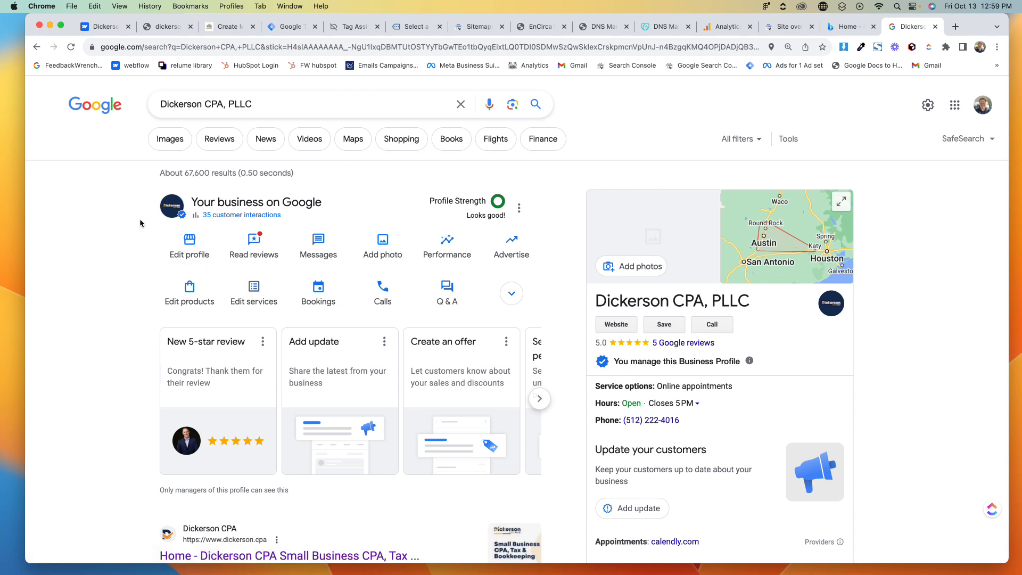
scroll(141, 223, "down", 2)
scroll(141, 222, "up", 2)
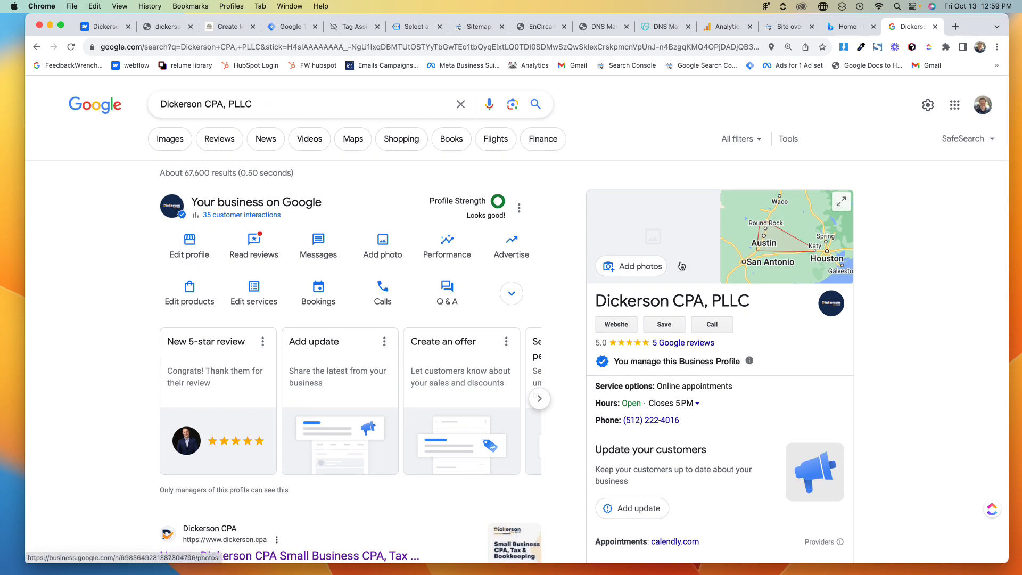
double_click(650, 299)
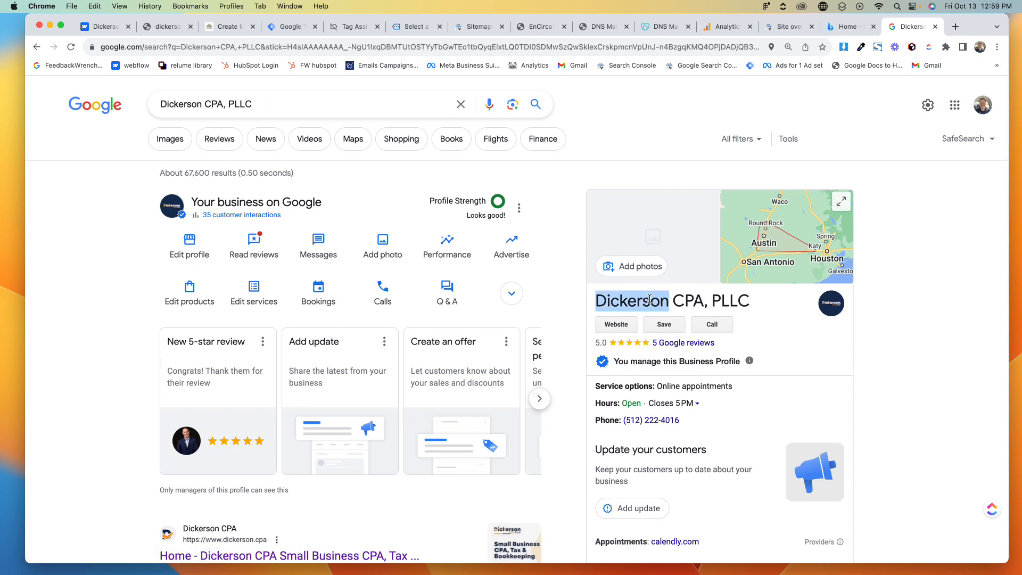
triple_click(649, 299)
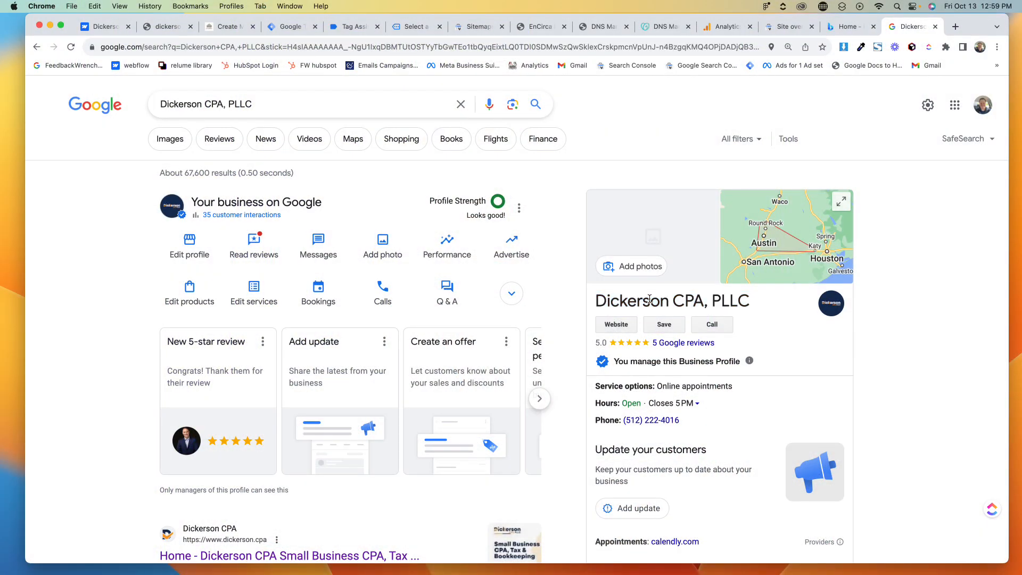
triple_click(649, 298)
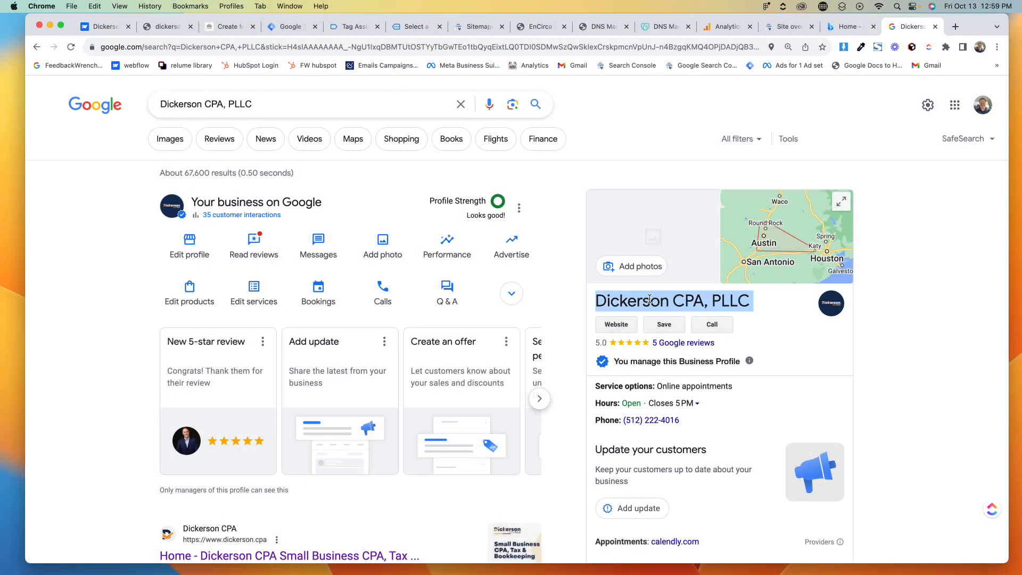
left_click(649, 299)
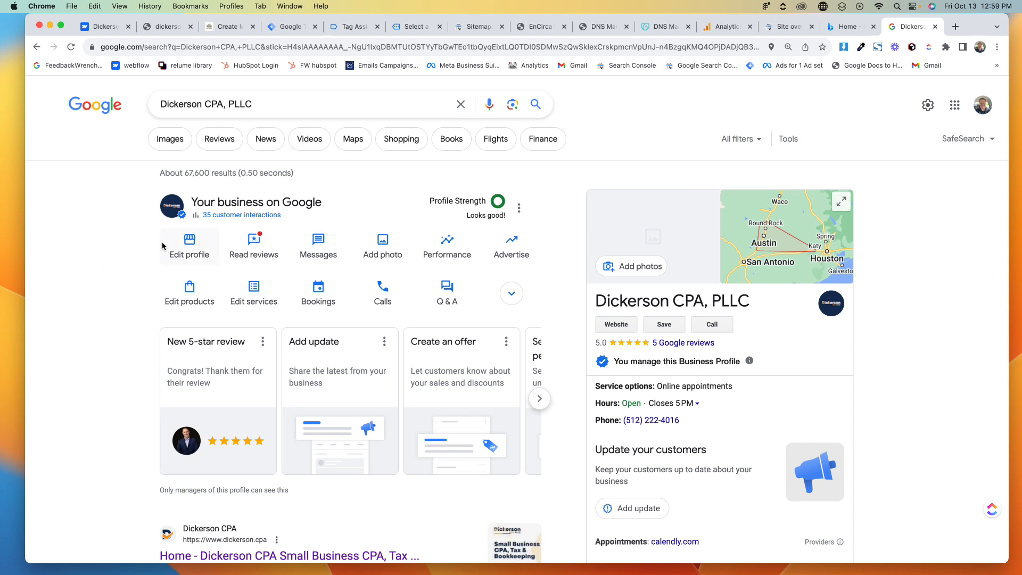
- Open the Get more reviews card in the profile's suggestions and copy the review link
scroll(109, 340, "down", 2)
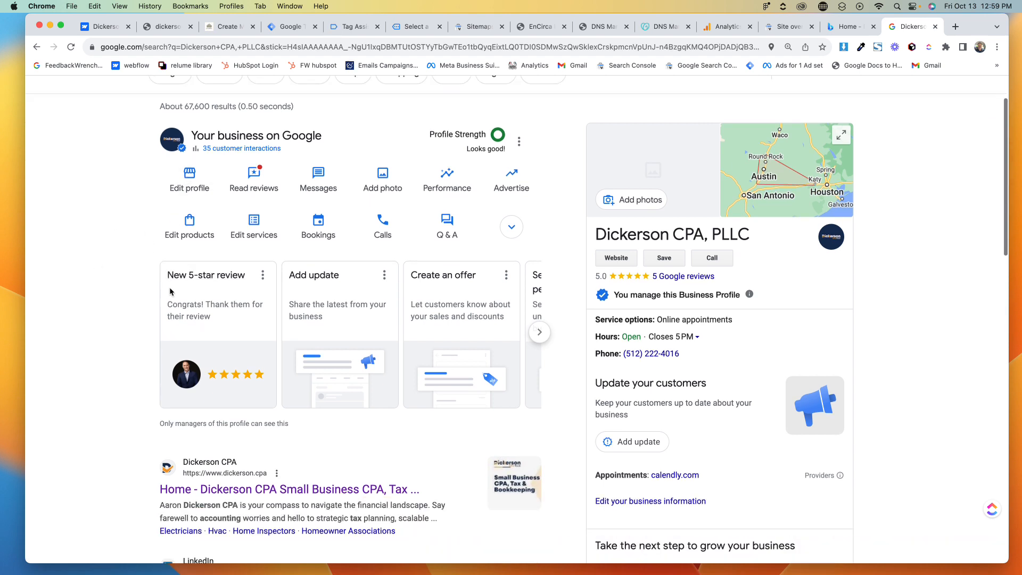
left_click(540, 334)
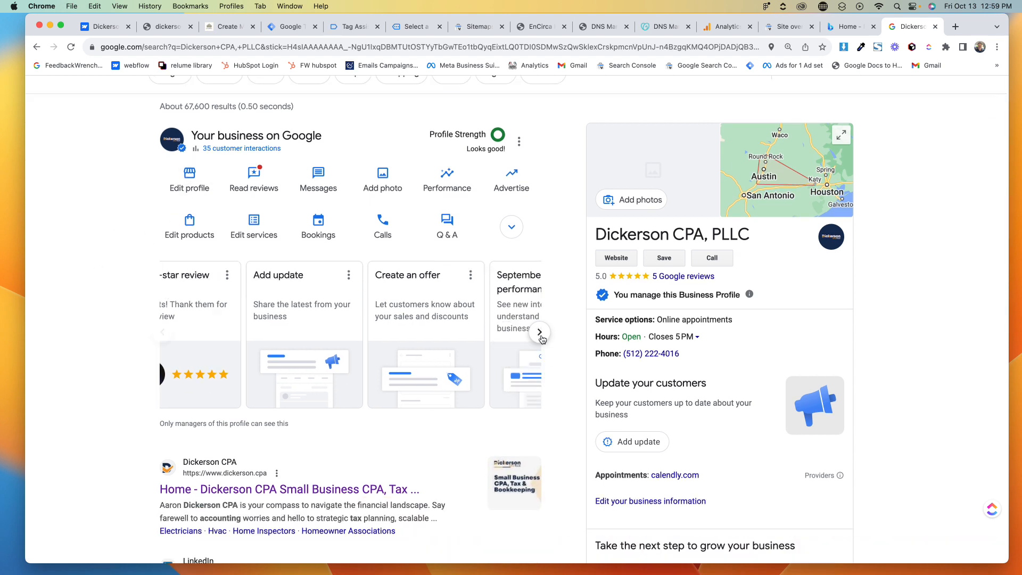
left_click(540, 333)
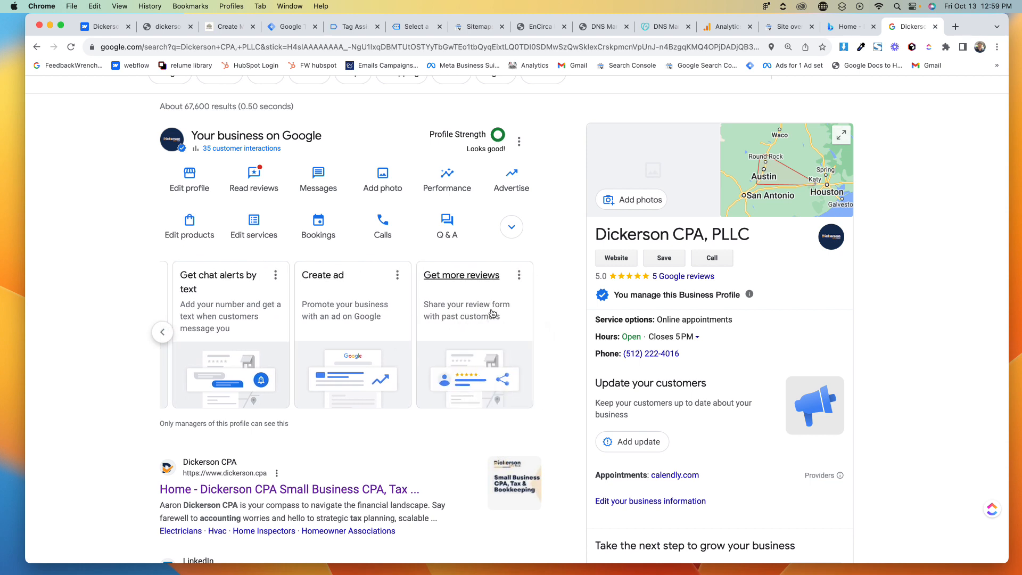
left_click(490, 313)
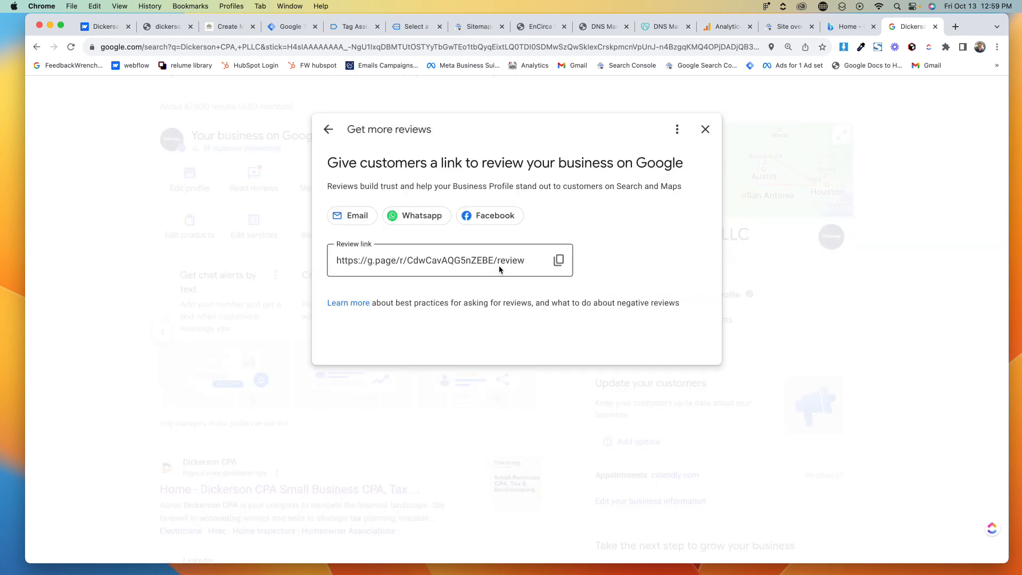
left_click(560, 262)
- Open the copied review link in a new tab to check it, then cancel the review form
left_click(954, 27)
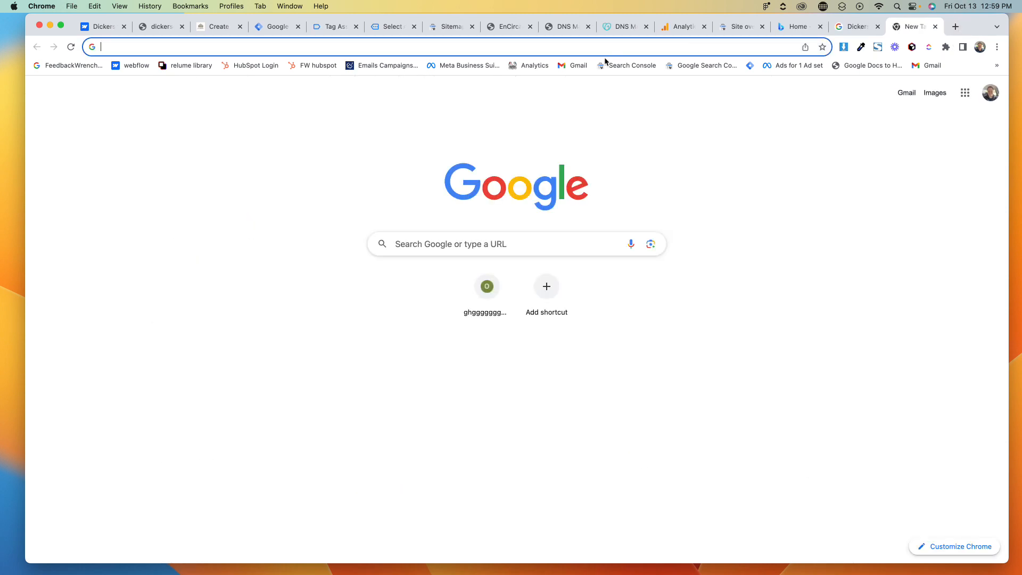
left_click(607, 47)
key("super+v")
key("Return")
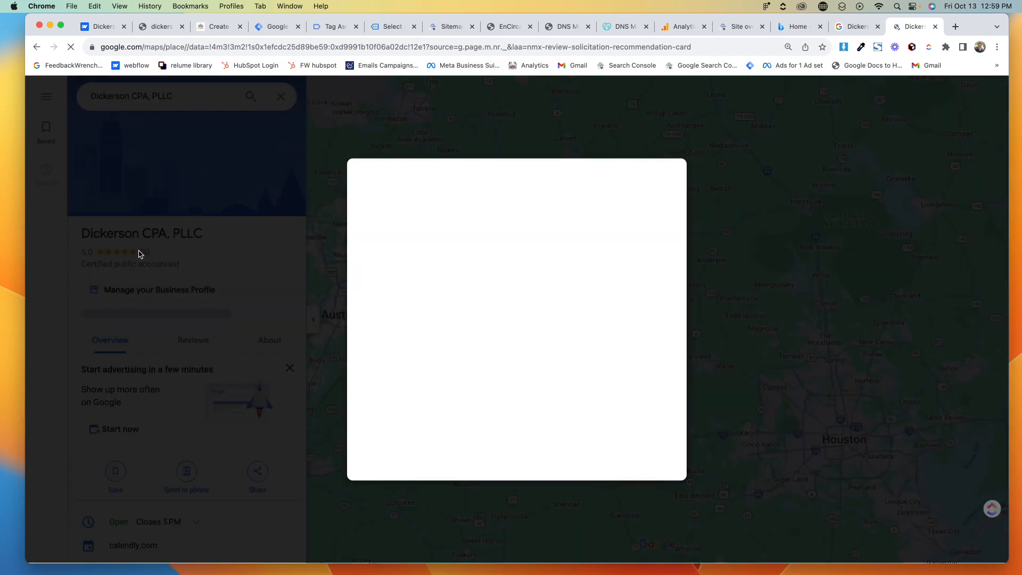
left_click(574, 257)
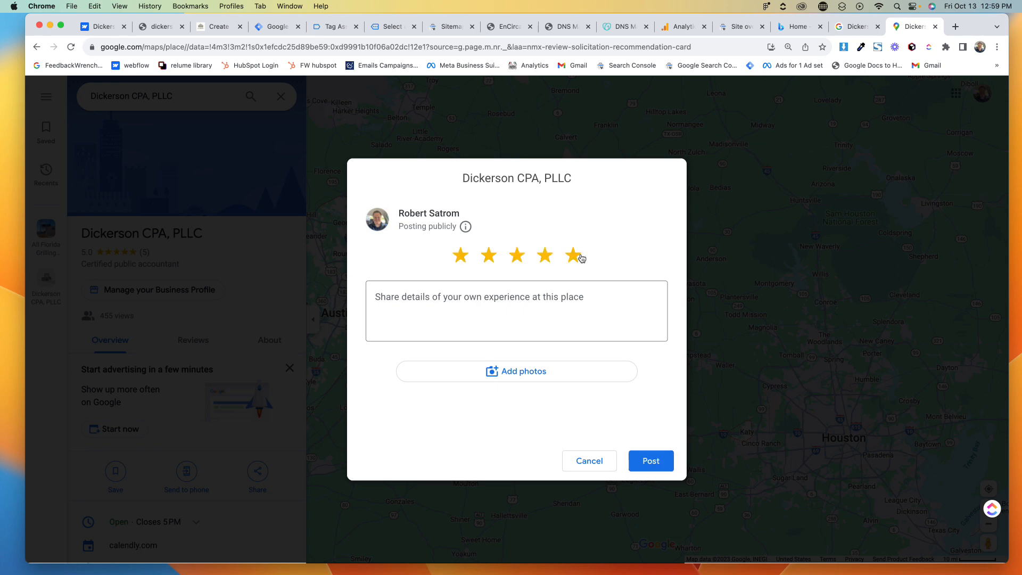
left_click(590, 462)
- Close the review link dialog on the profile tab and choose to add a logo photo
left_click(856, 27)
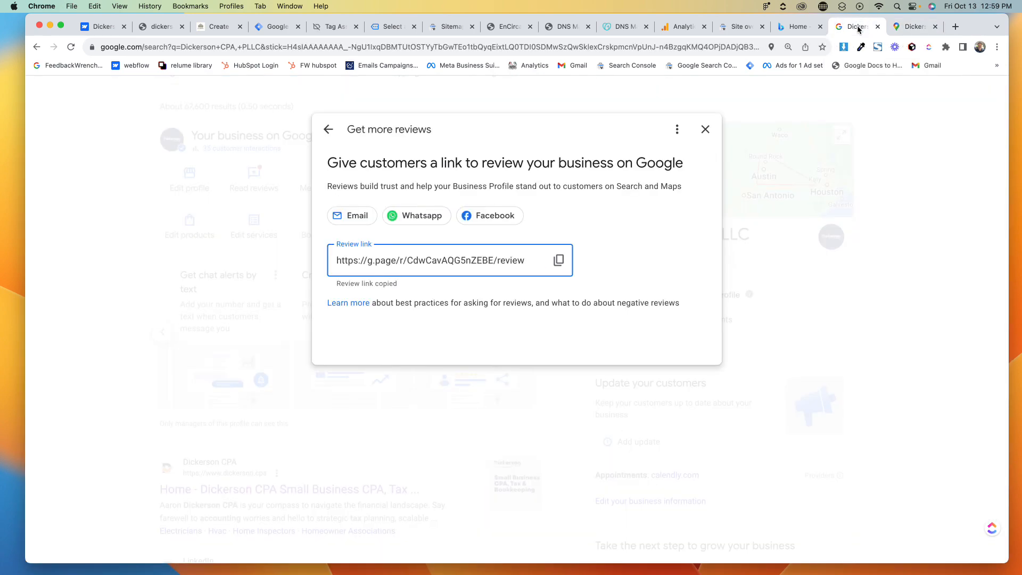
left_click(705, 129)
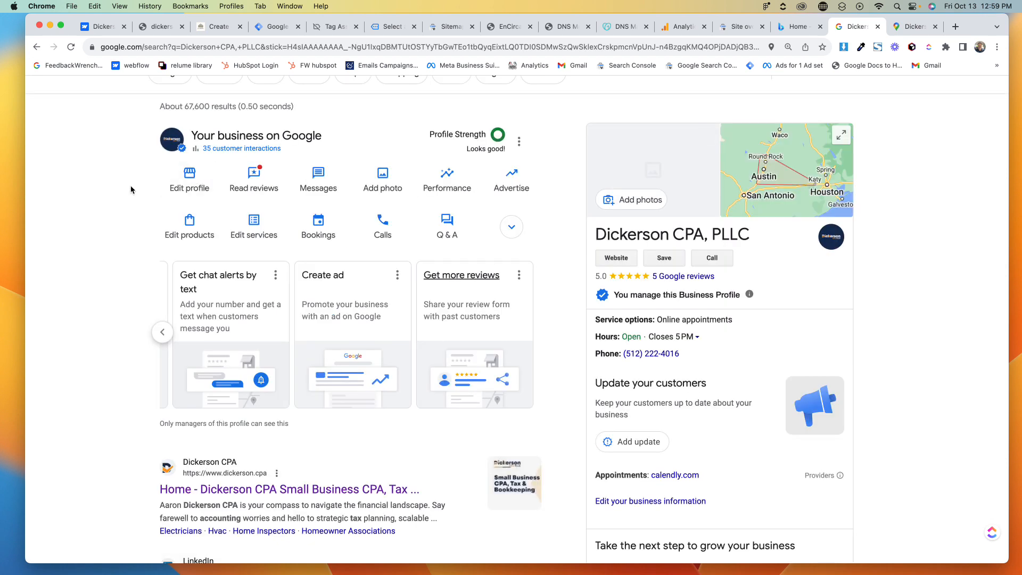
left_click(388, 179)
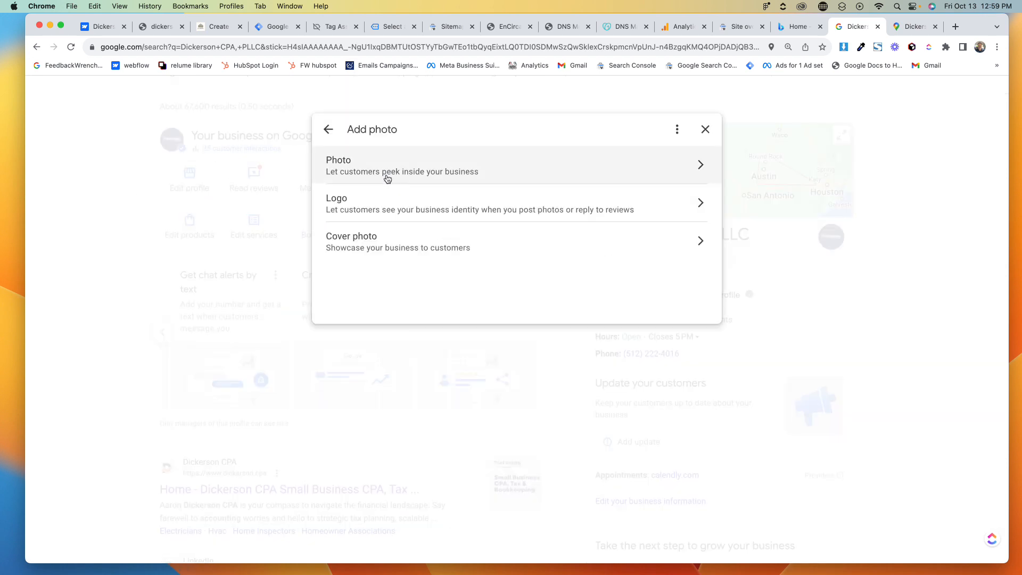
left_click(346, 207)
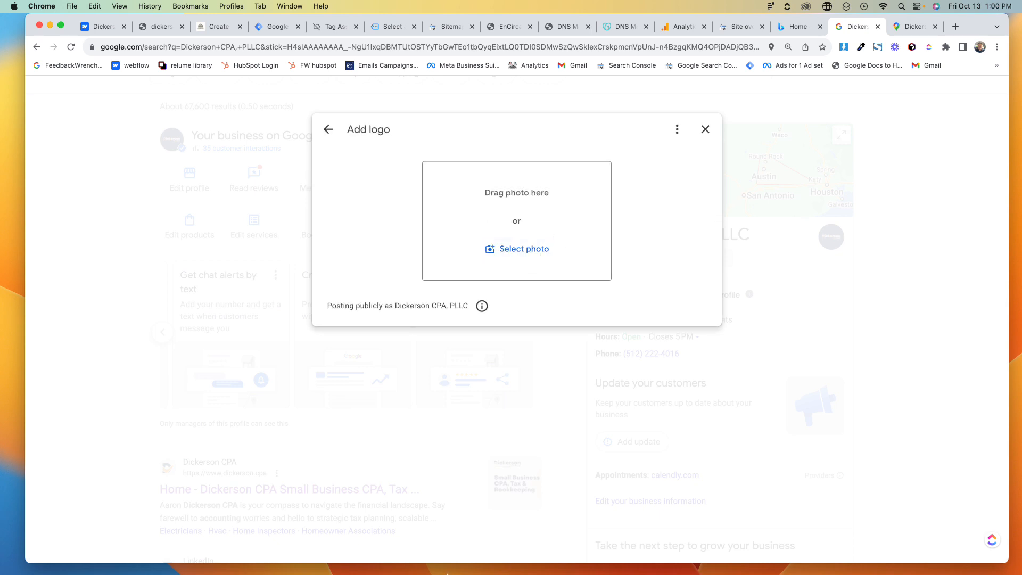
- In Figma, export the square logo frame Frame 1 as a JPG into Downloads
key("super+Tab")
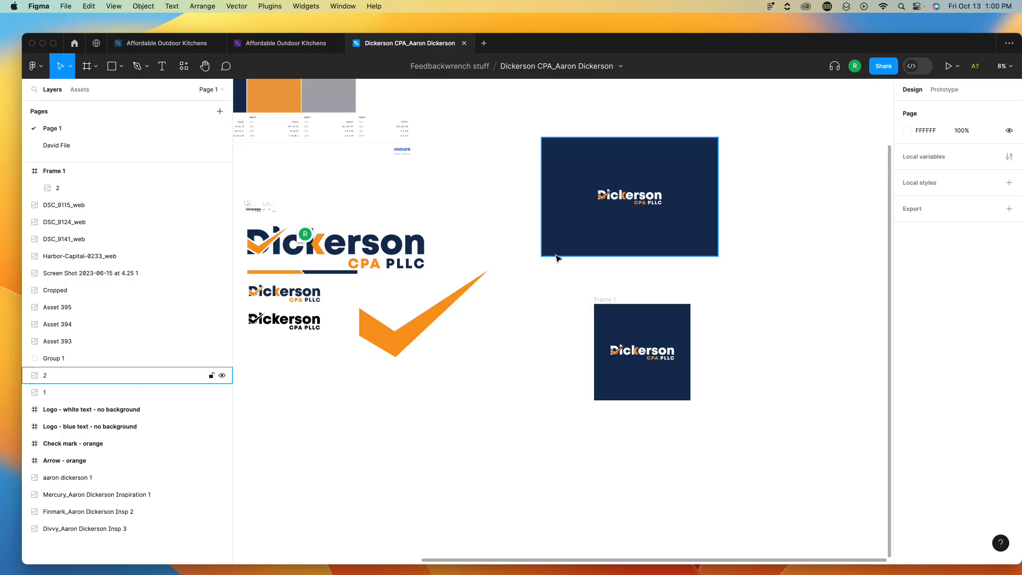
left_click_drag(568, 291, 740, 440)
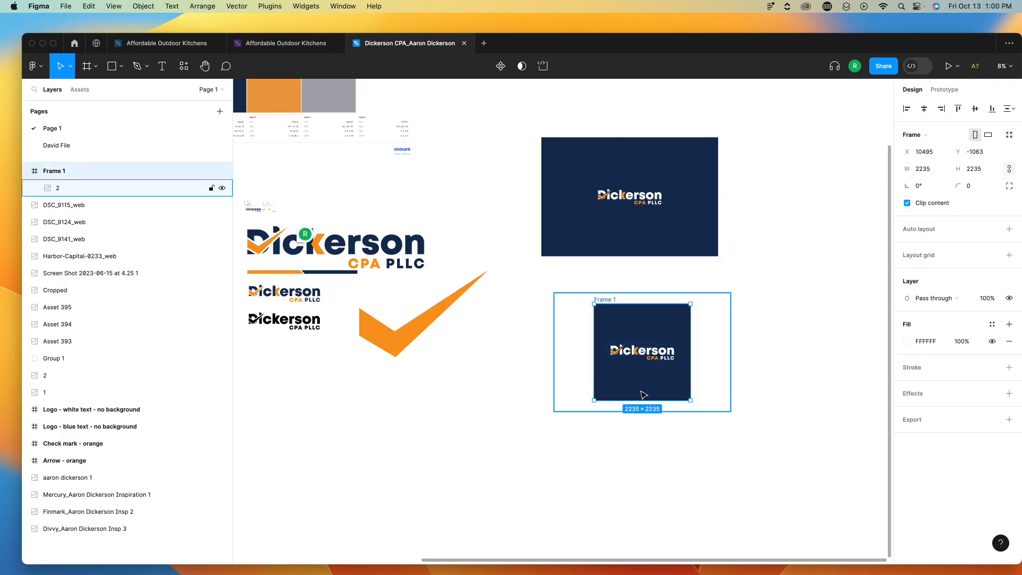
left_click(1008, 420)
left_click(978, 453)
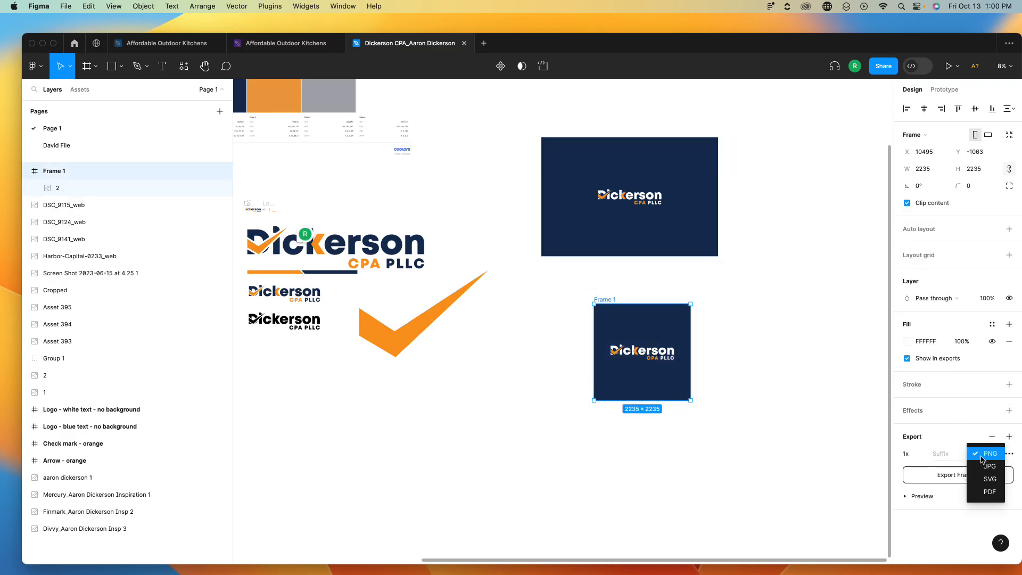
left_click(970, 470)
left_click(970, 475)
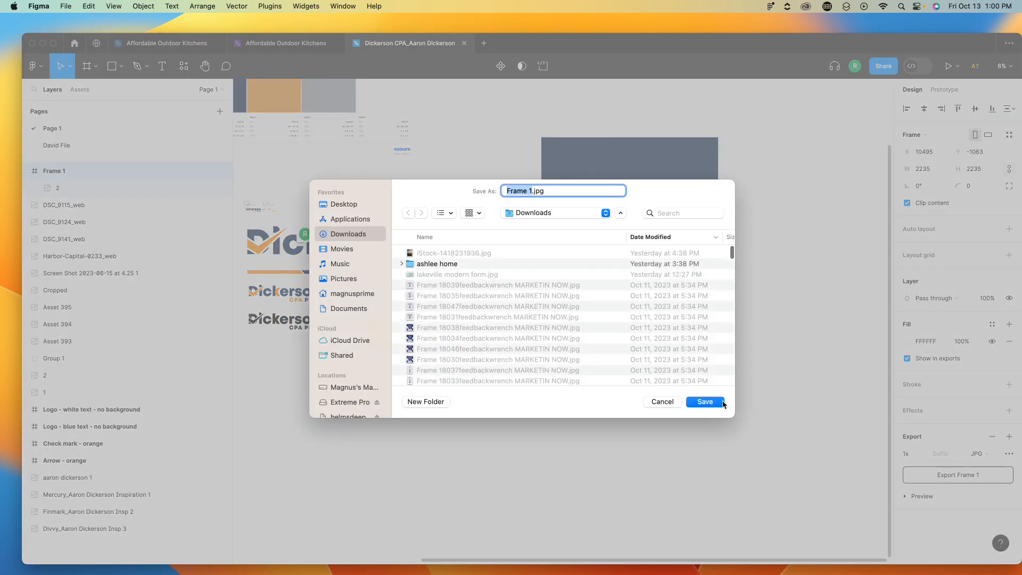
left_click(704, 402)
- Export the dickerson-og banner frame as a JPG into Downloads
scroll(461, 309, "left", 10)
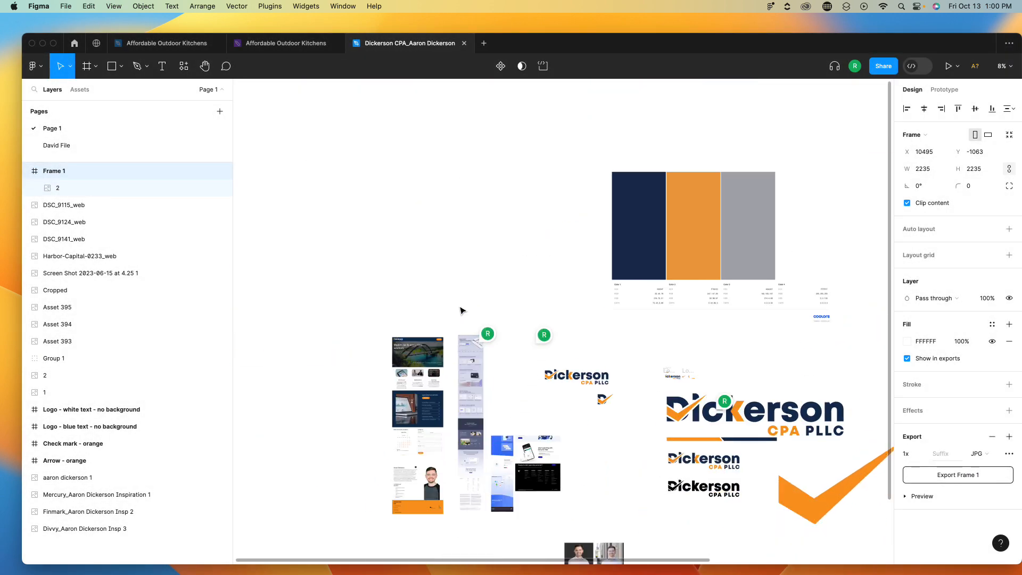
scroll(554, 441, "down", 5)
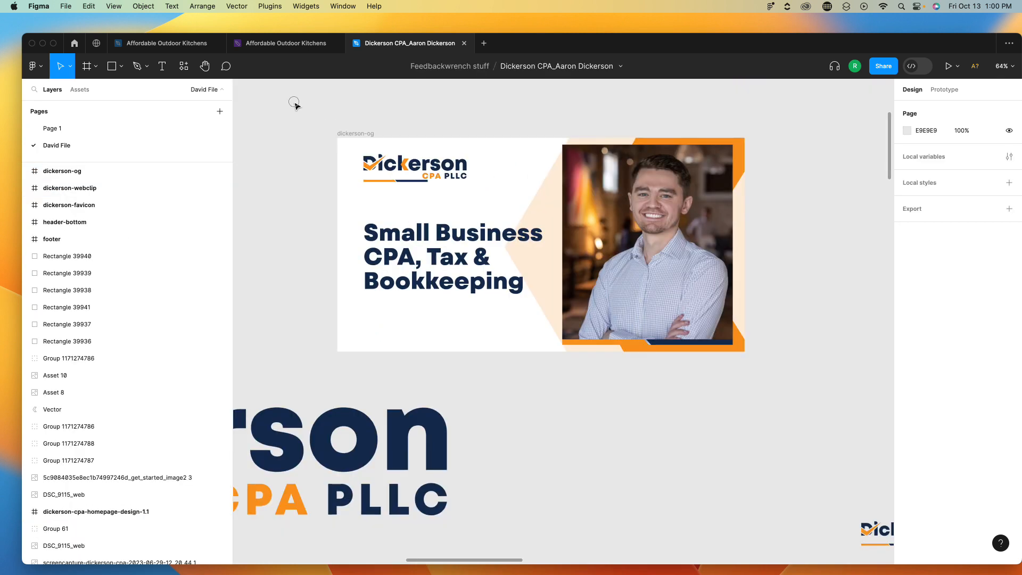
left_click_drag(294, 102, 789, 377)
scroll(953, 497, "down", 2)
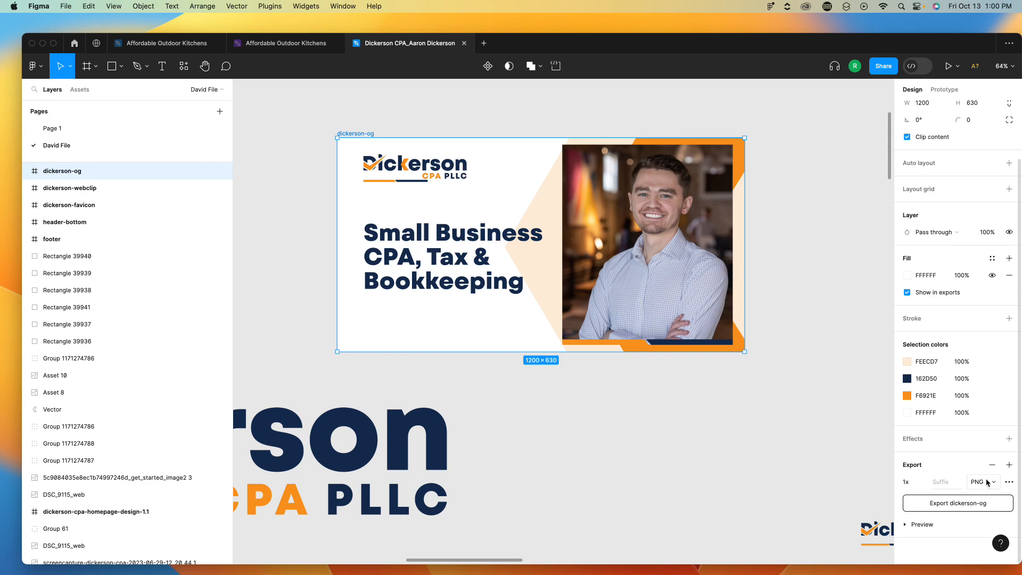
left_click(986, 482)
left_click(981, 496)
left_click(931, 504)
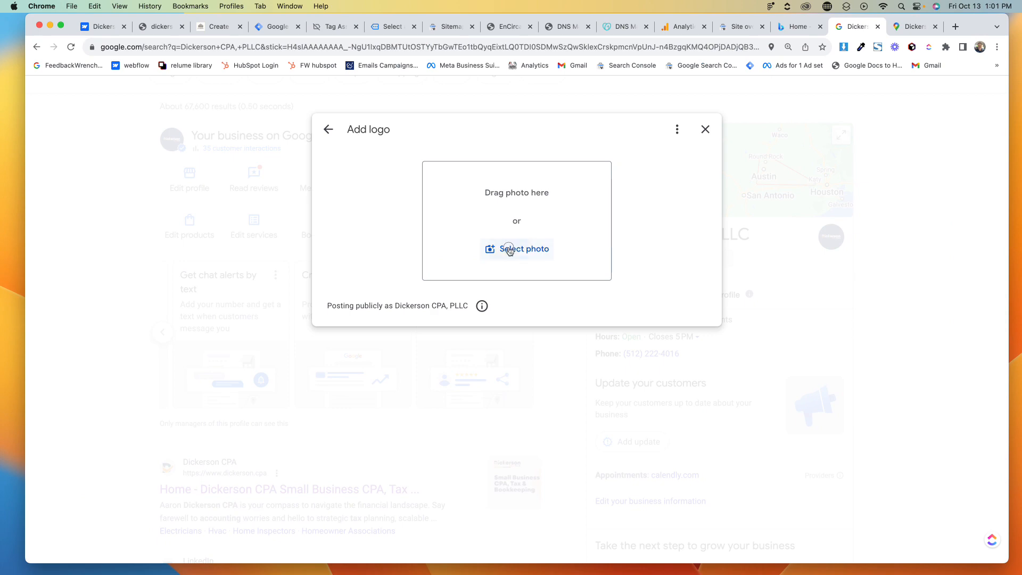
left_click(509, 250)
- Upload Frame 1.jpg as the business logo and save the crop
left_click(418, 237)
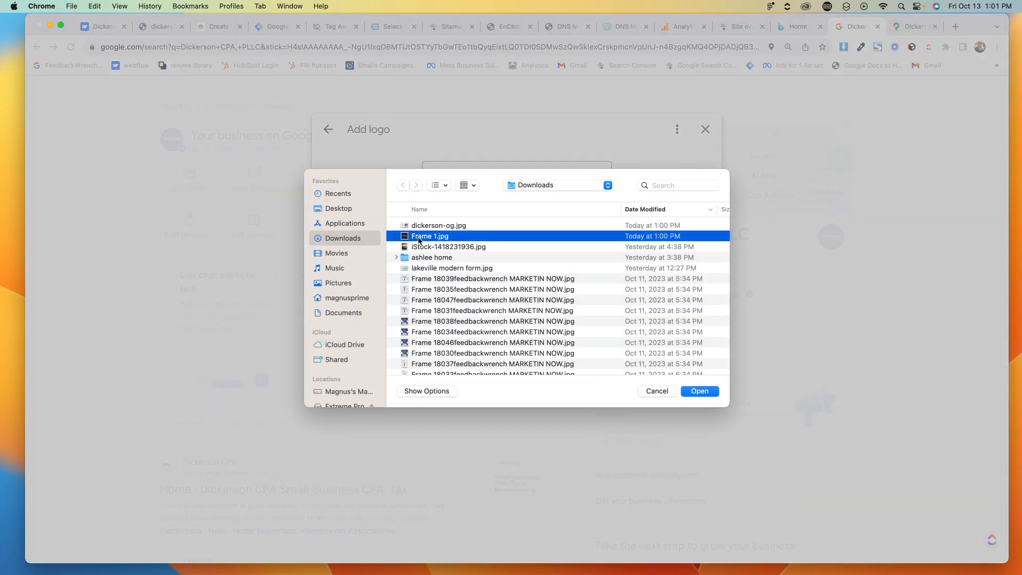
left_click(697, 391)
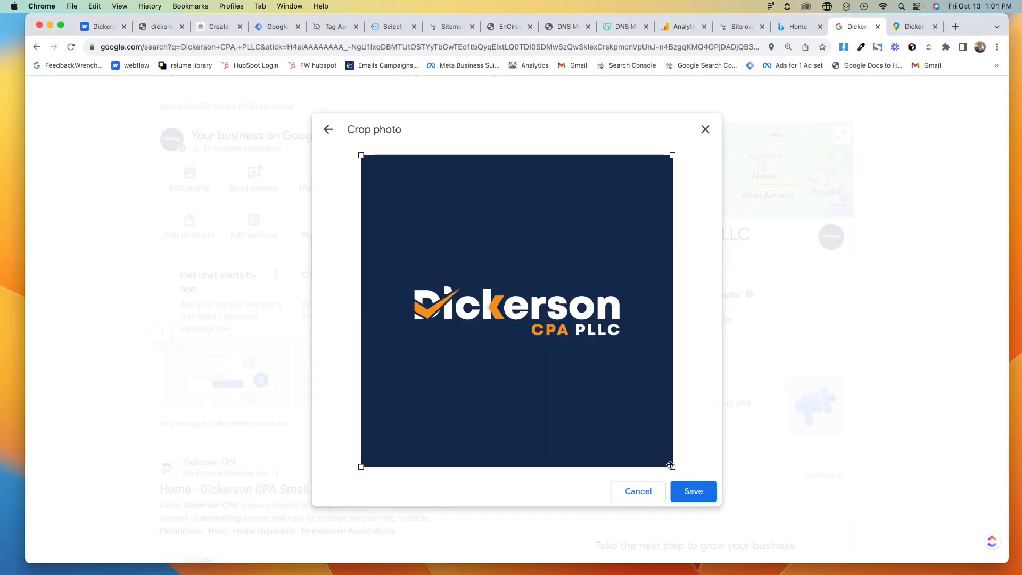
left_click(705, 491)
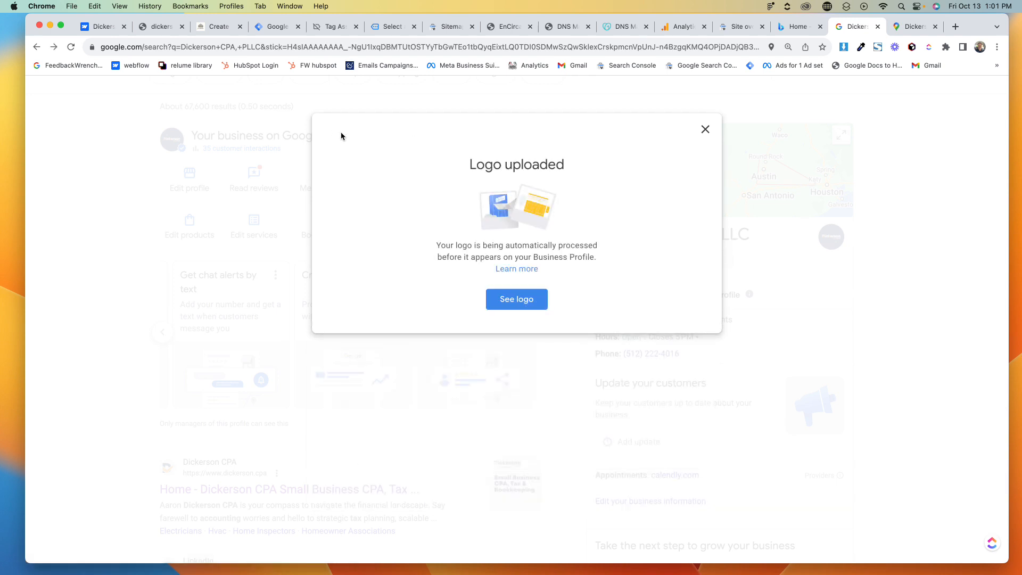
- View the uploaded logo among the profile photos and return to the profile
left_click(520, 296)
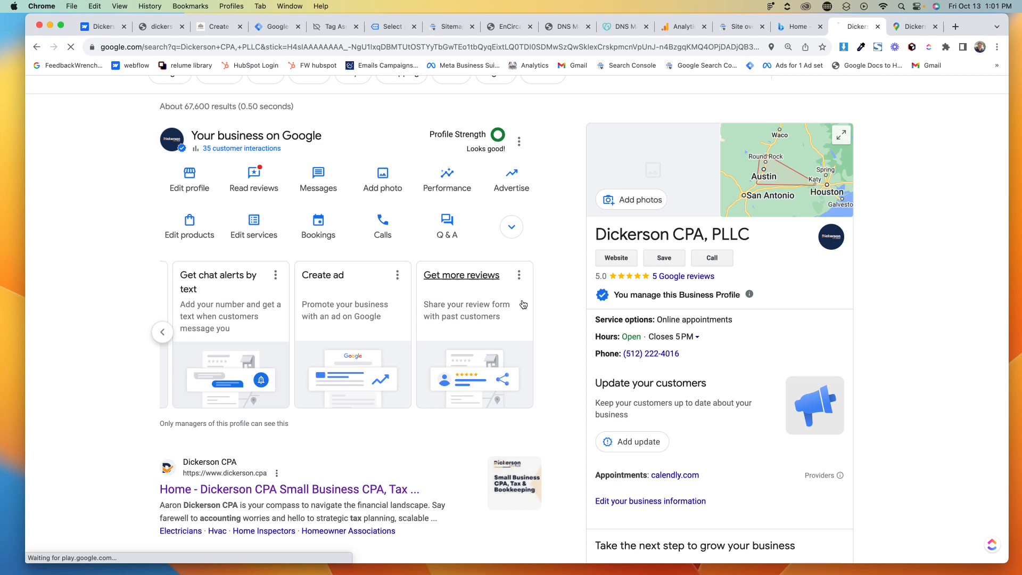
left_click(645, 181)
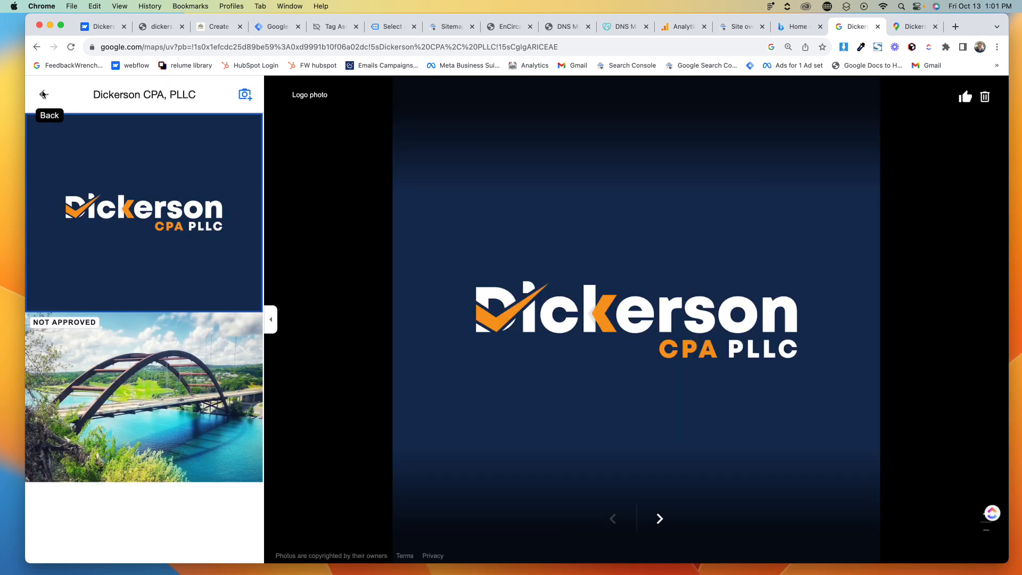
left_click(44, 94)
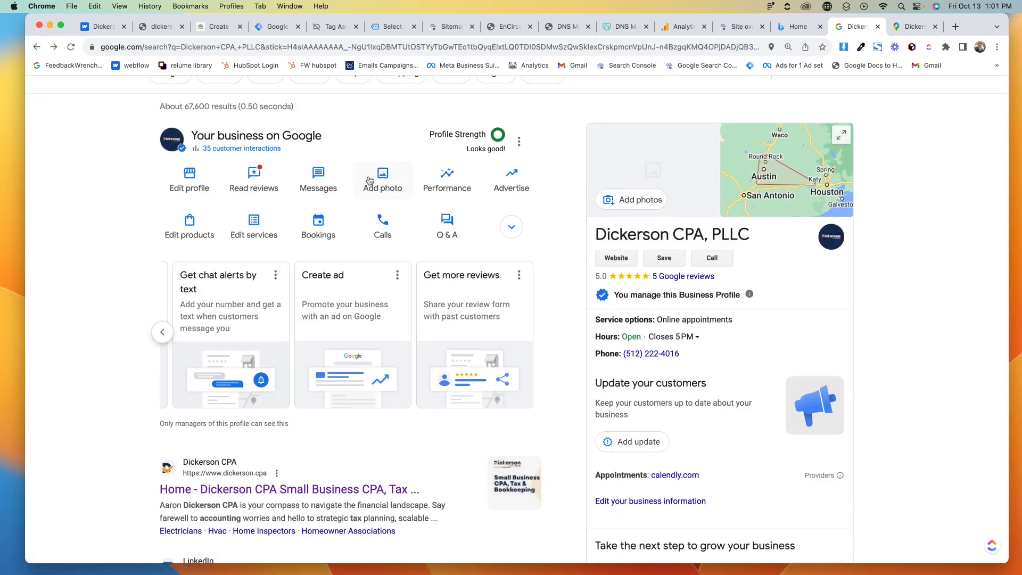
- Upload dickerson-og.jpg from Downloads as the business cover photo and open it
left_click(386, 179)
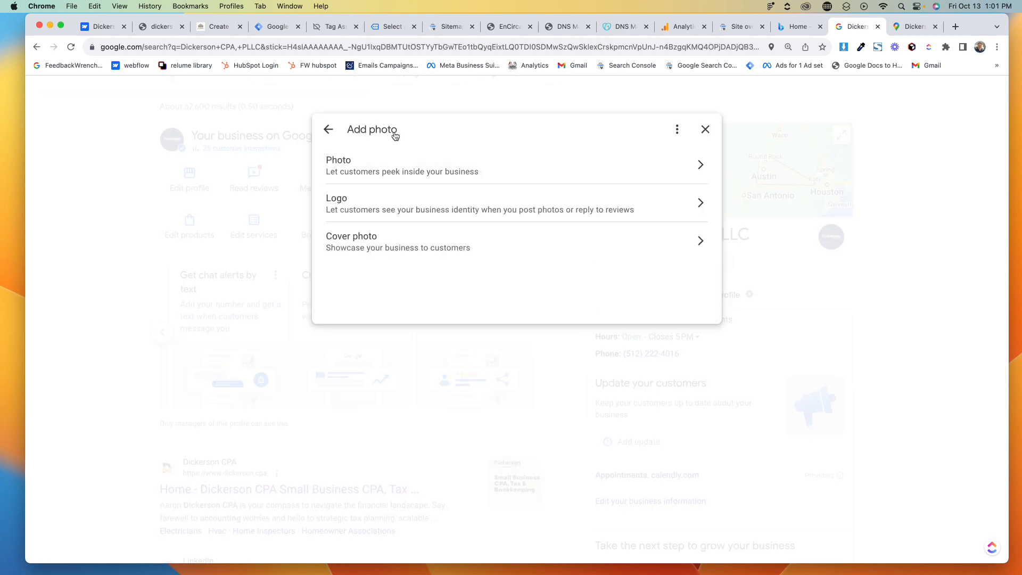
left_click(387, 242)
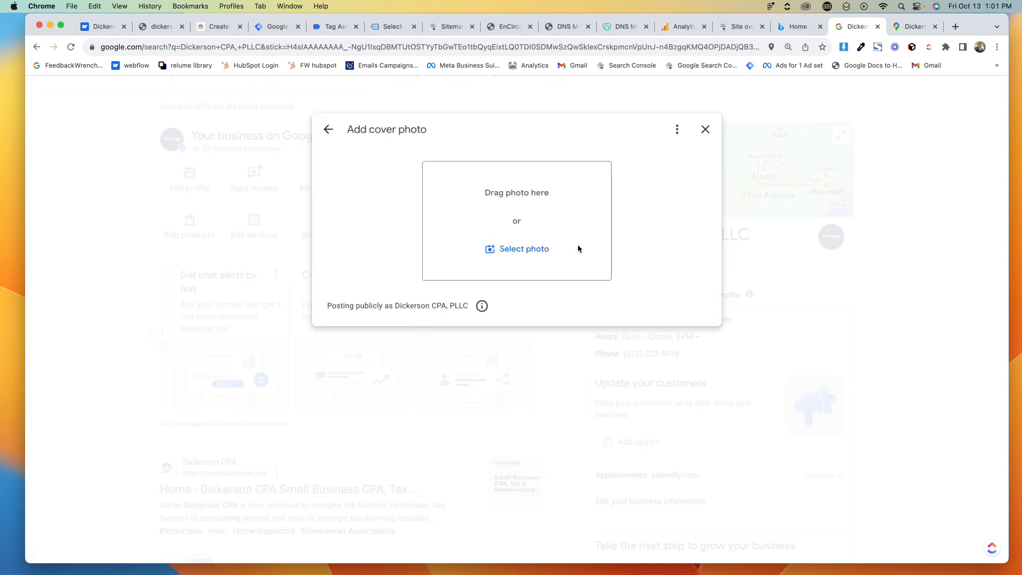
left_click(538, 256)
left_click(437, 225)
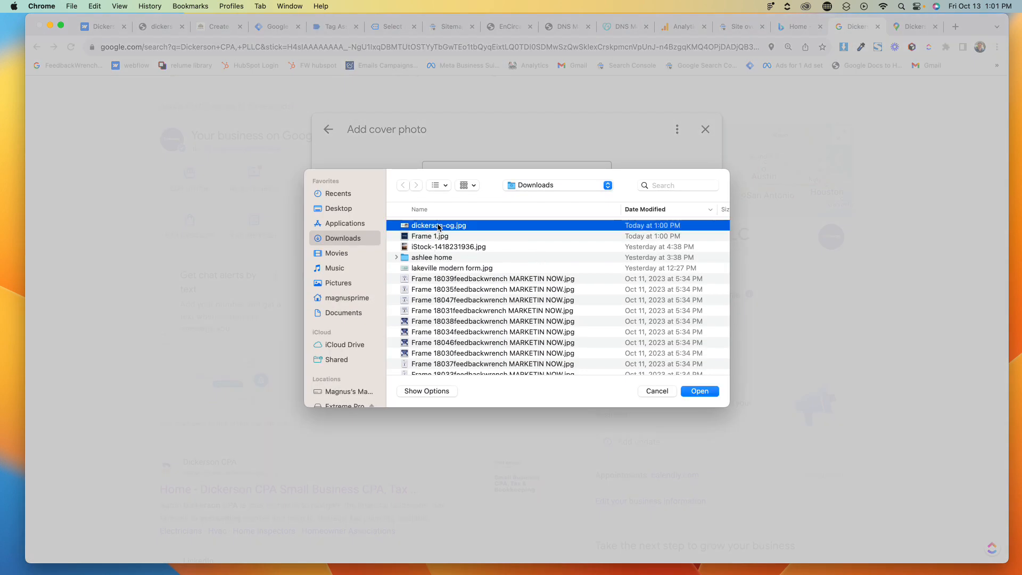
left_click(699, 391)
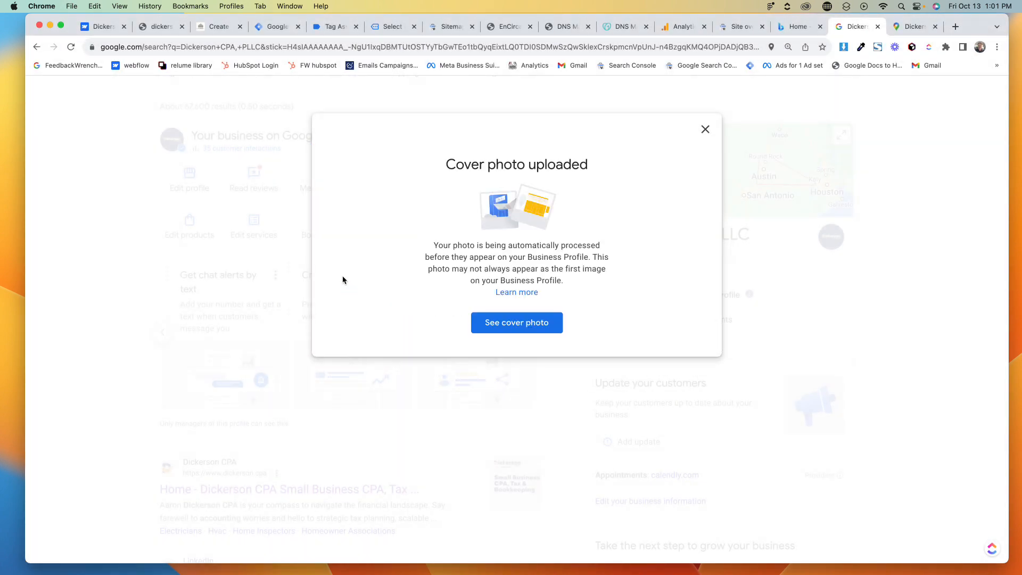
left_click(481, 322)
- Review the dickerson-og asset and the Home page's Open Graph image settings in the Webflow site
left_click(115, 30)
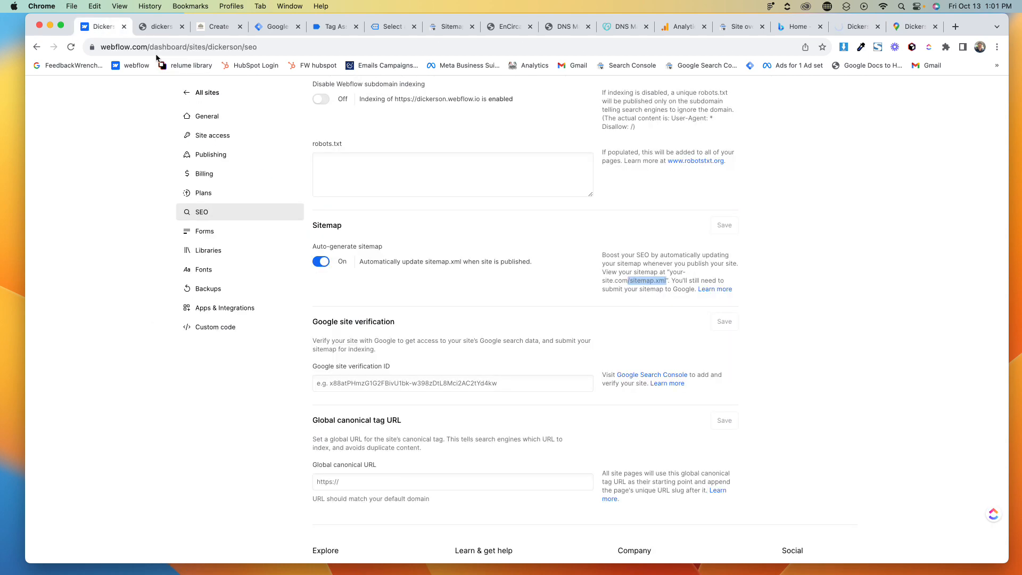
scroll(232, 256, "up", 5)
left_click(725, 118)
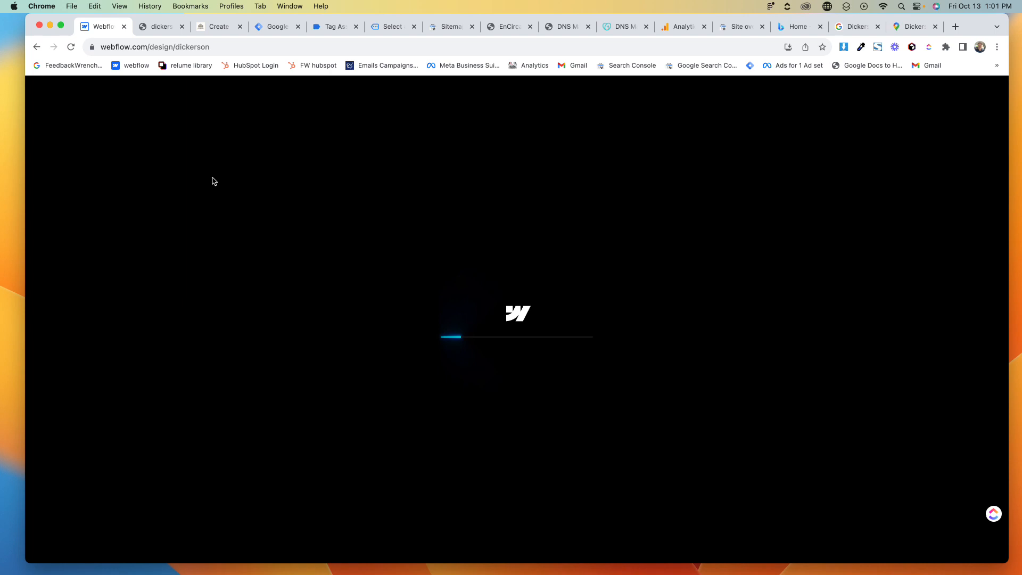
key("ctrl+Right")
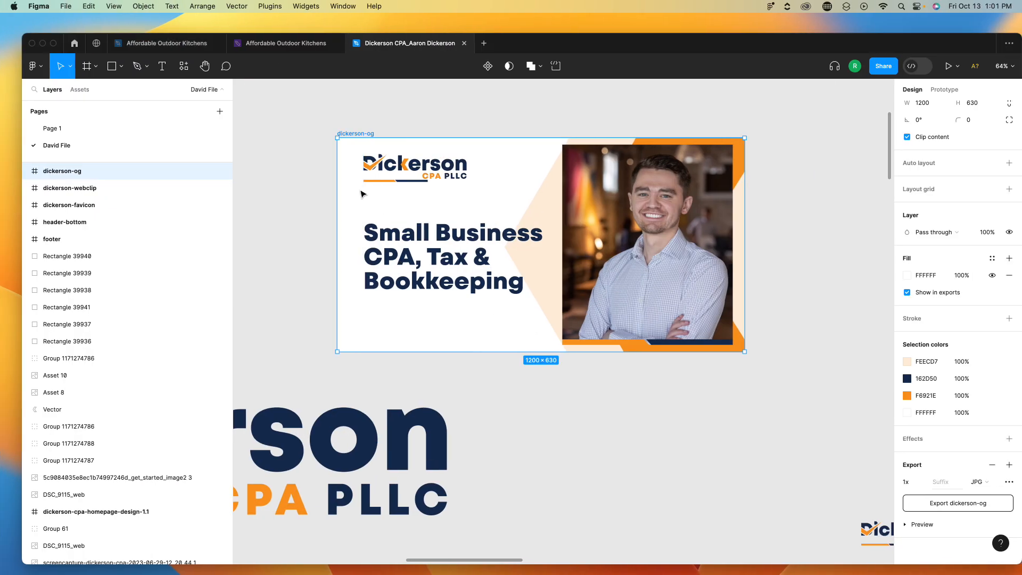
key("ctrl+Left")
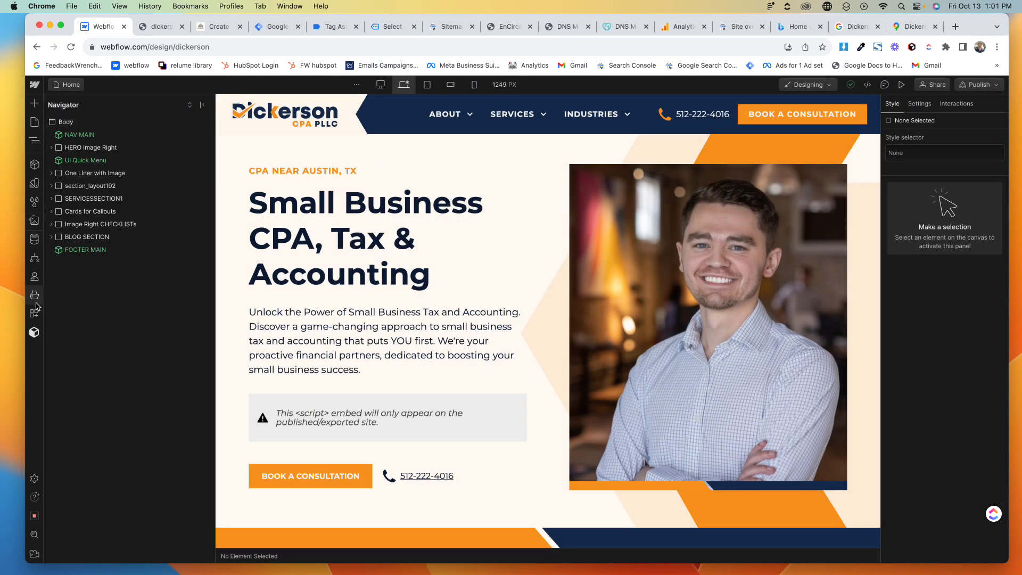
left_click(35, 221)
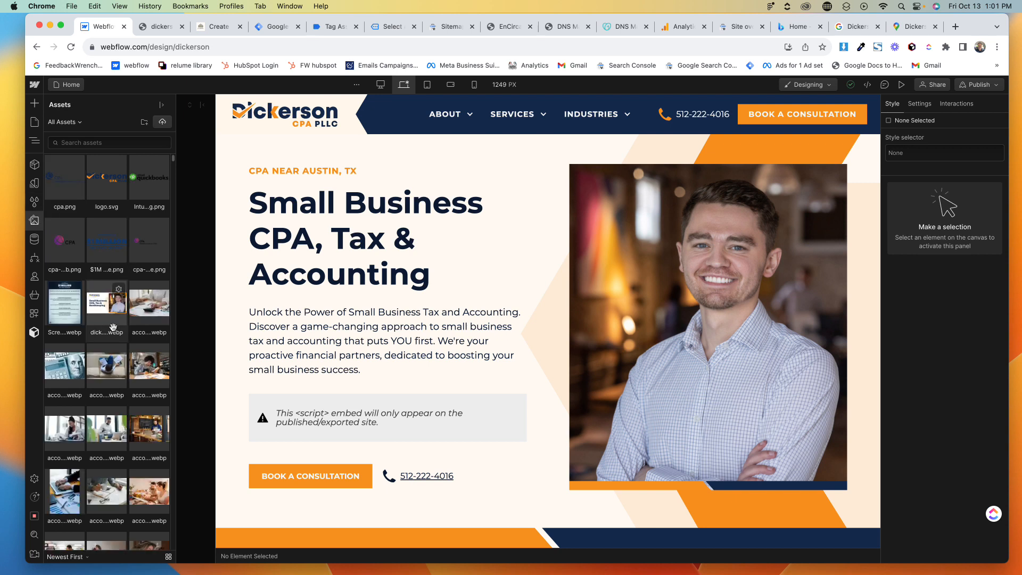
left_click(120, 291)
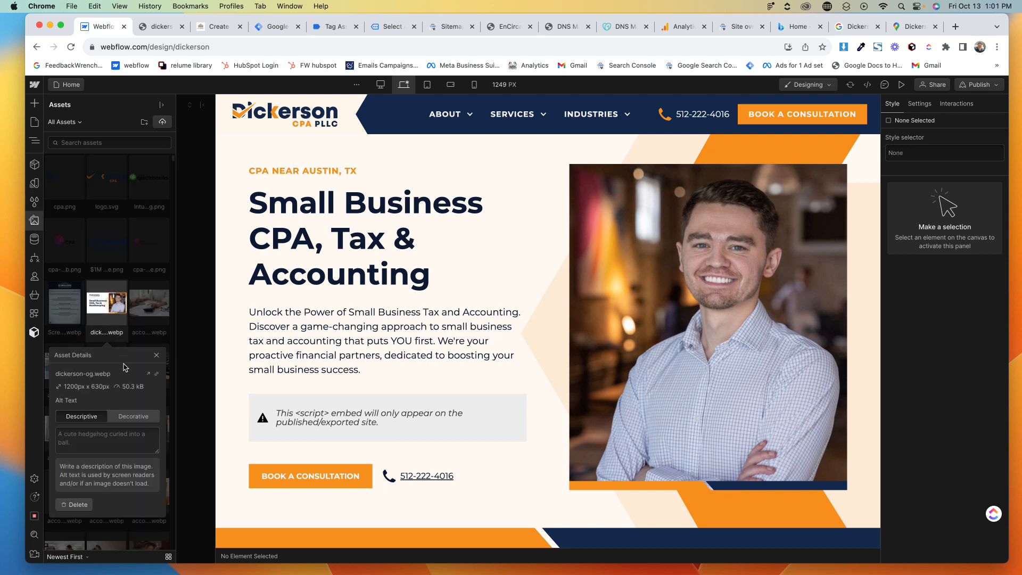
left_click(157, 375)
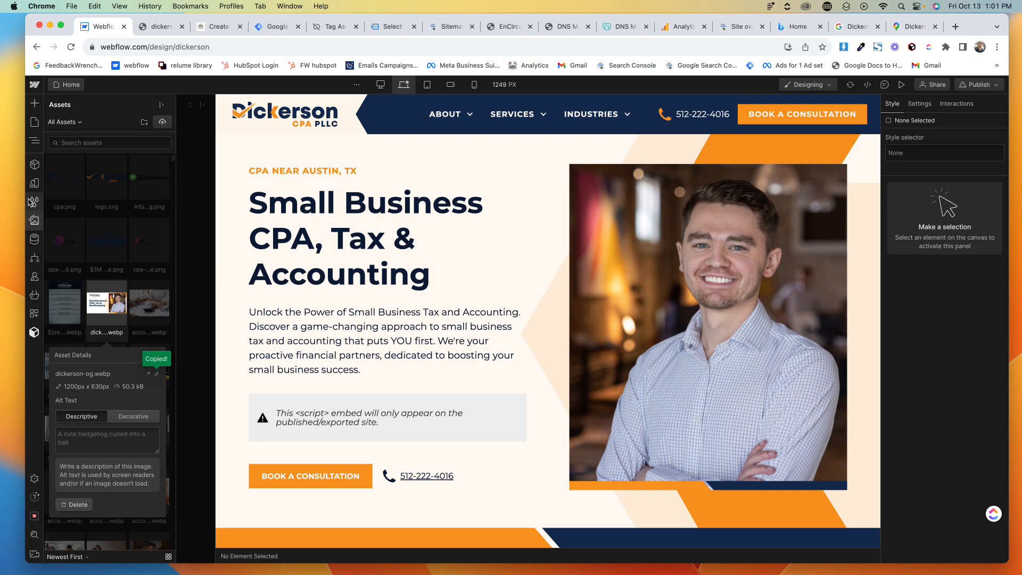
left_click(35, 122)
left_click(158, 167)
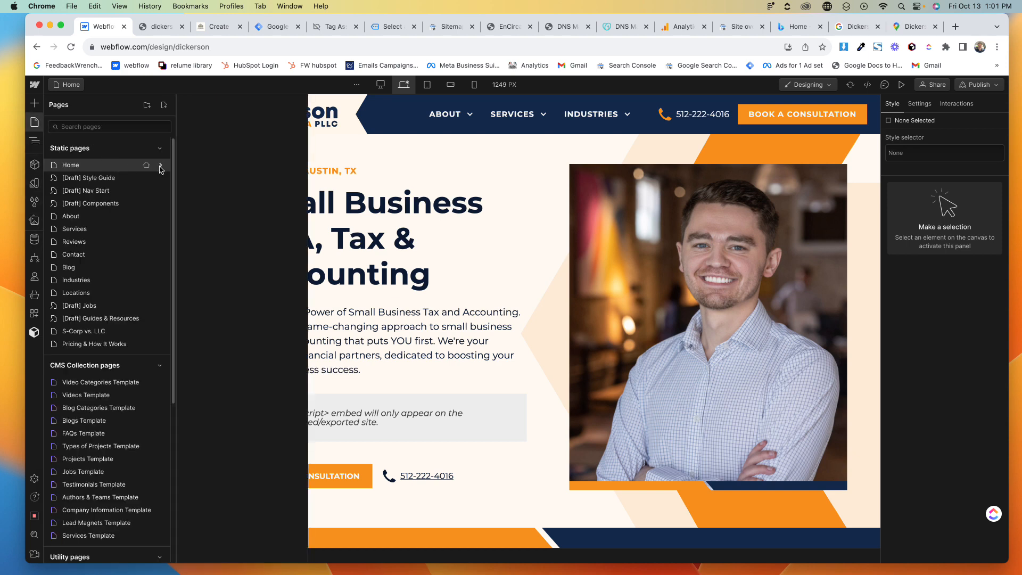
scroll(259, 271, "down", 10)
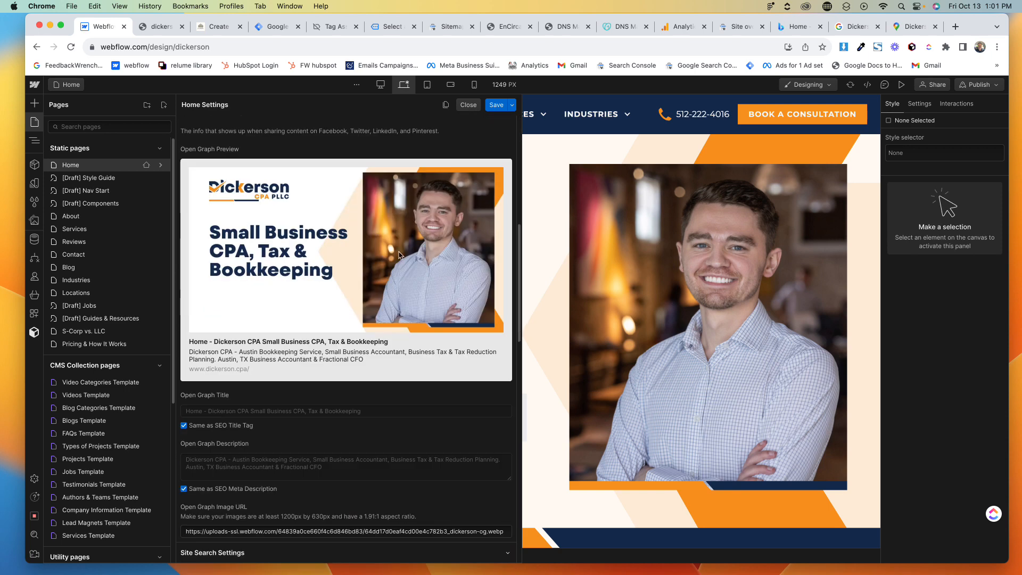
scroll(374, 349, "up", 10)
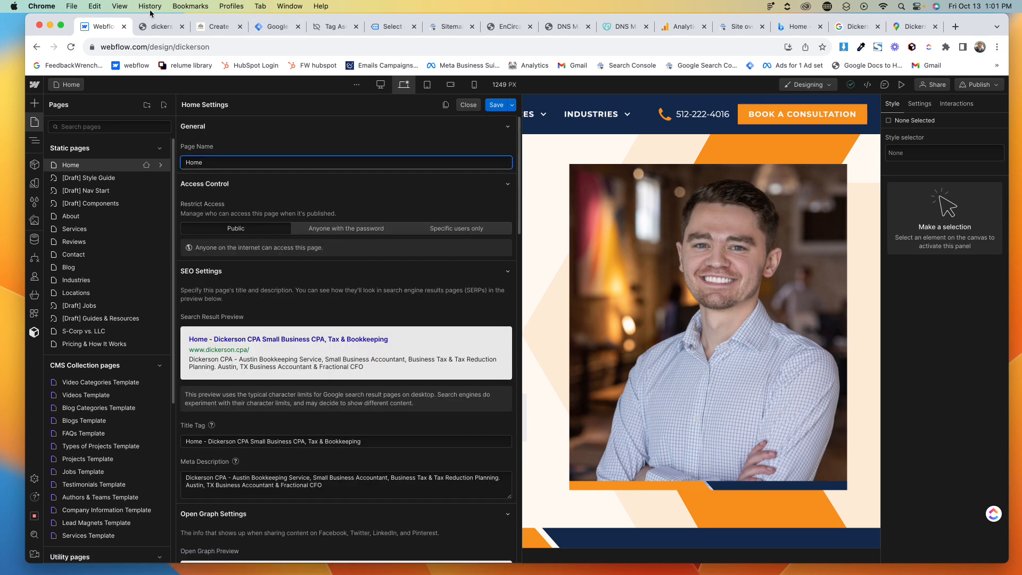
- View the pending cover photo in the profile photos and return to the search profile
left_click(854, 27)
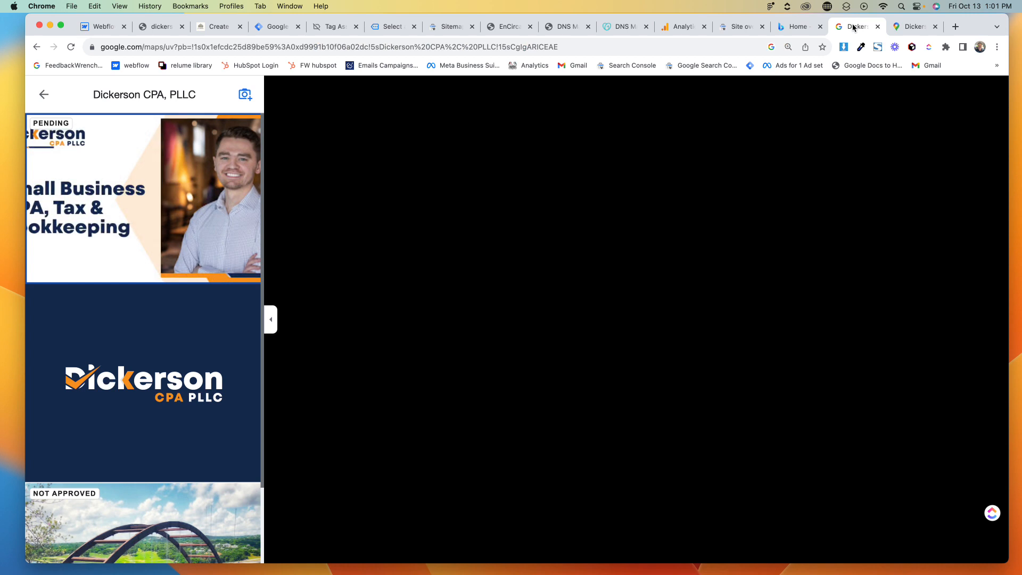
left_click(39, 100)
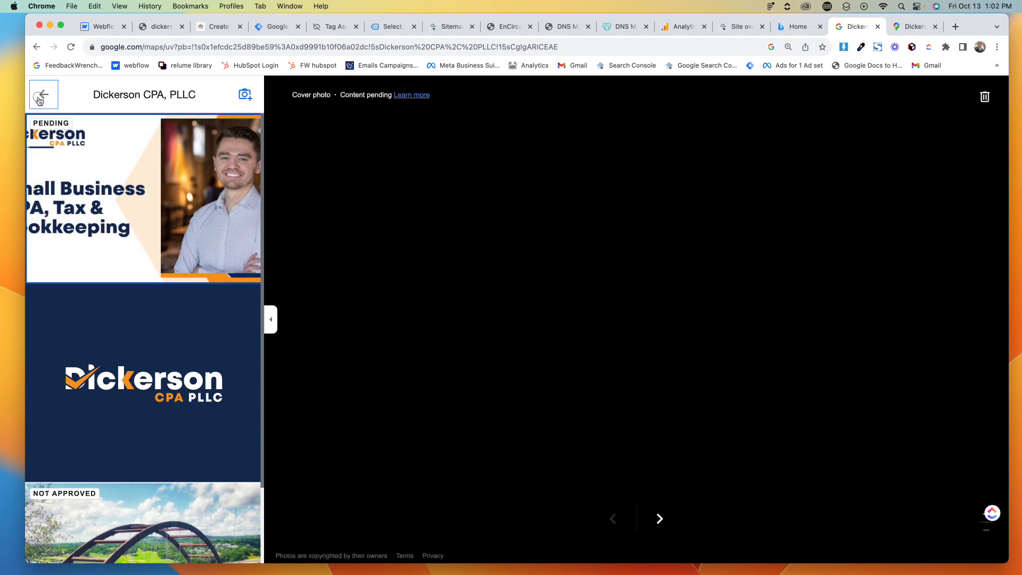
scroll(552, 200, "up", 2)
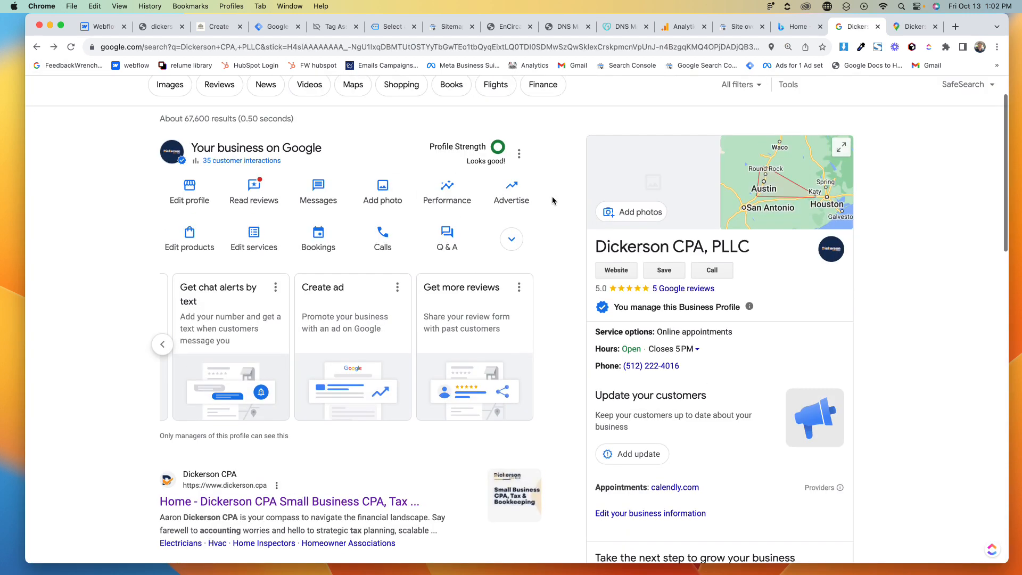
left_click(70, 47)
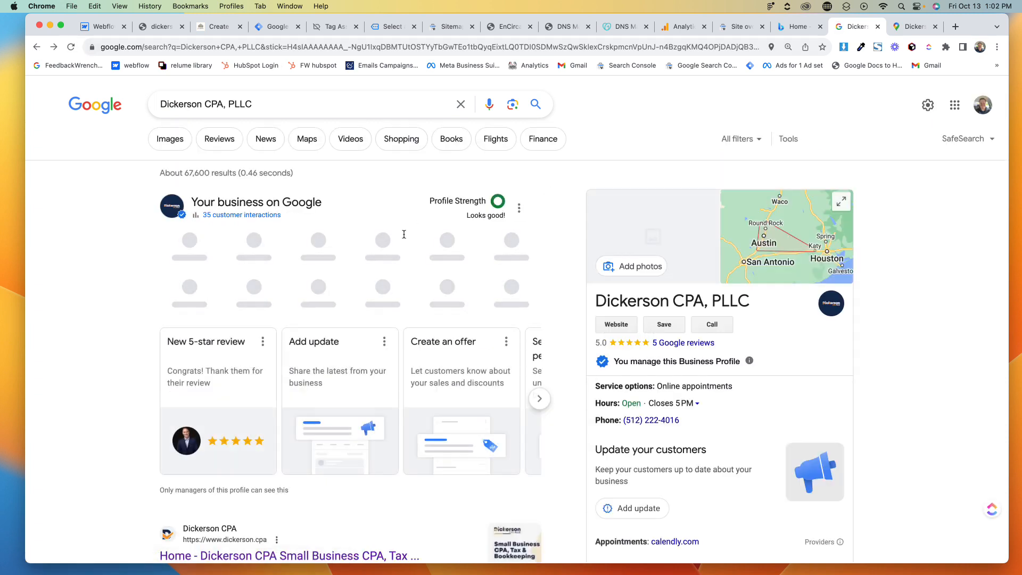
left_click(383, 244)
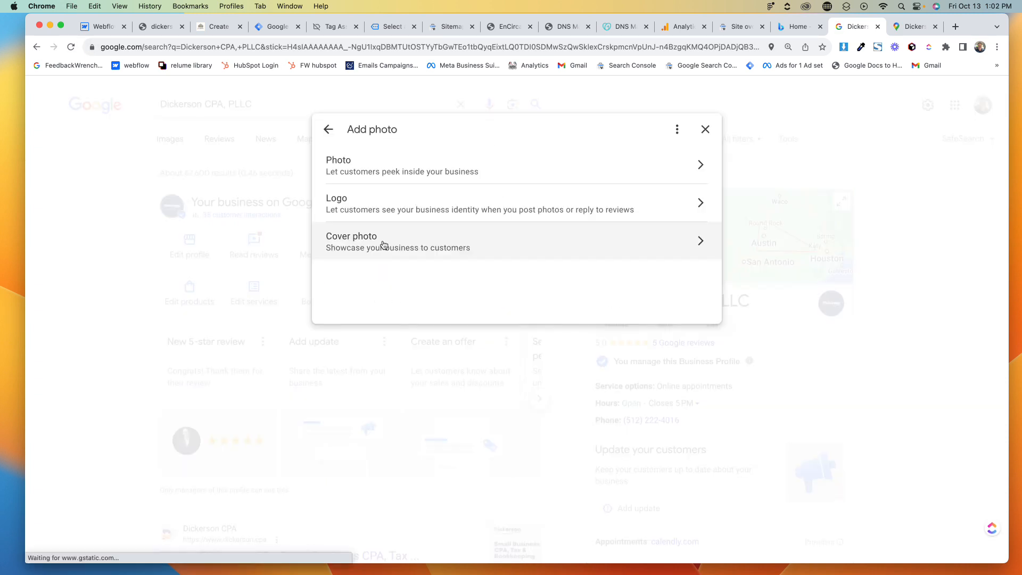
left_click(330, 158)
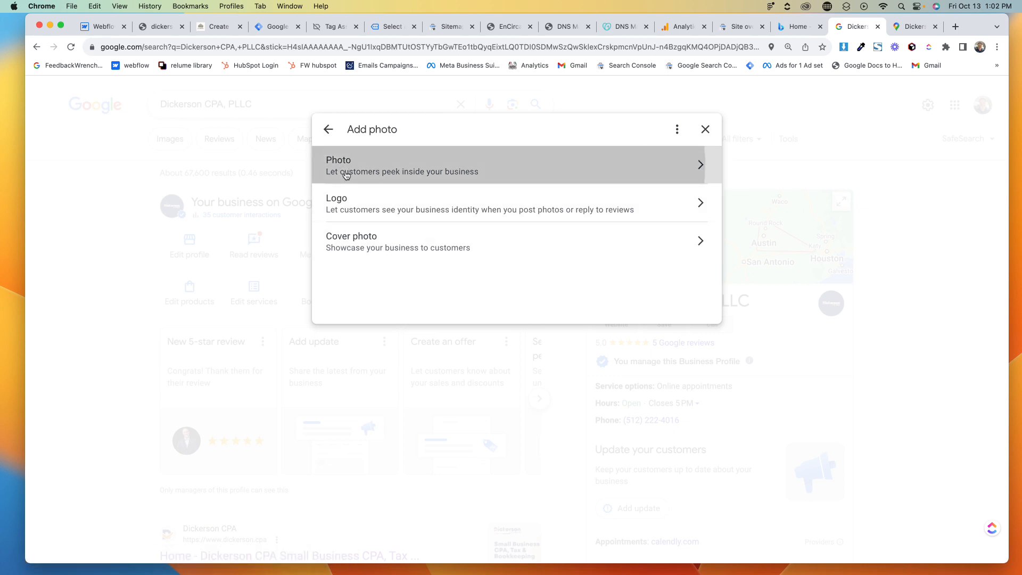
left_click(326, 131)
left_click(705, 130)
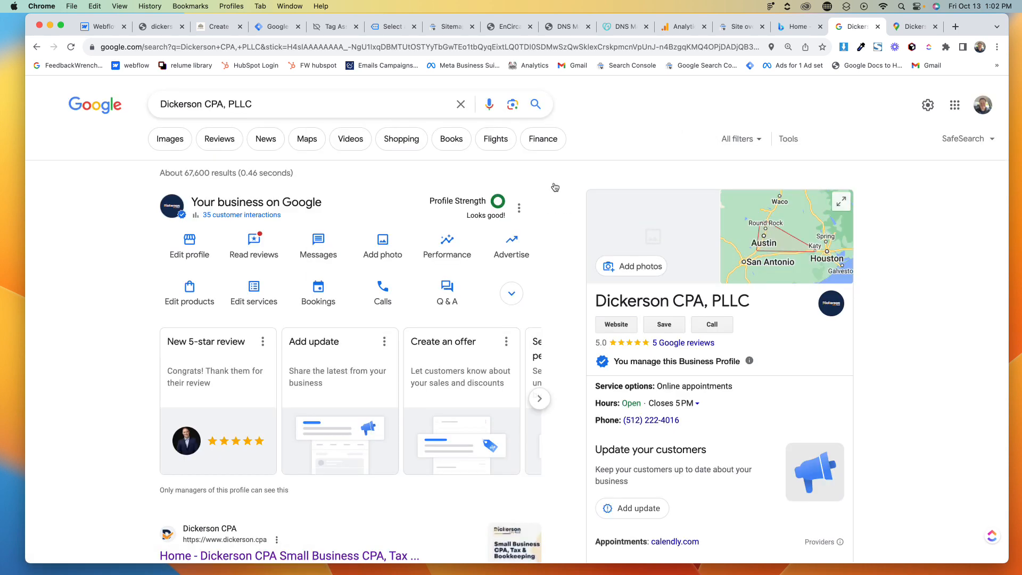
- Start a new profile update and attach dickerson-og.jpg from Downloads as its photo
scroll(577, 223, "down", 15)
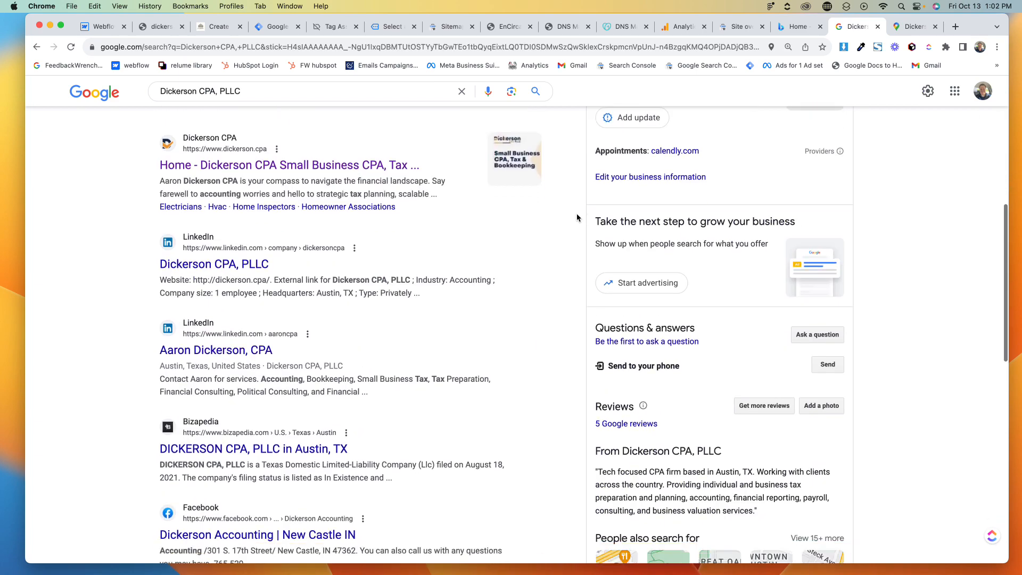
scroll(578, 218, "up", 5)
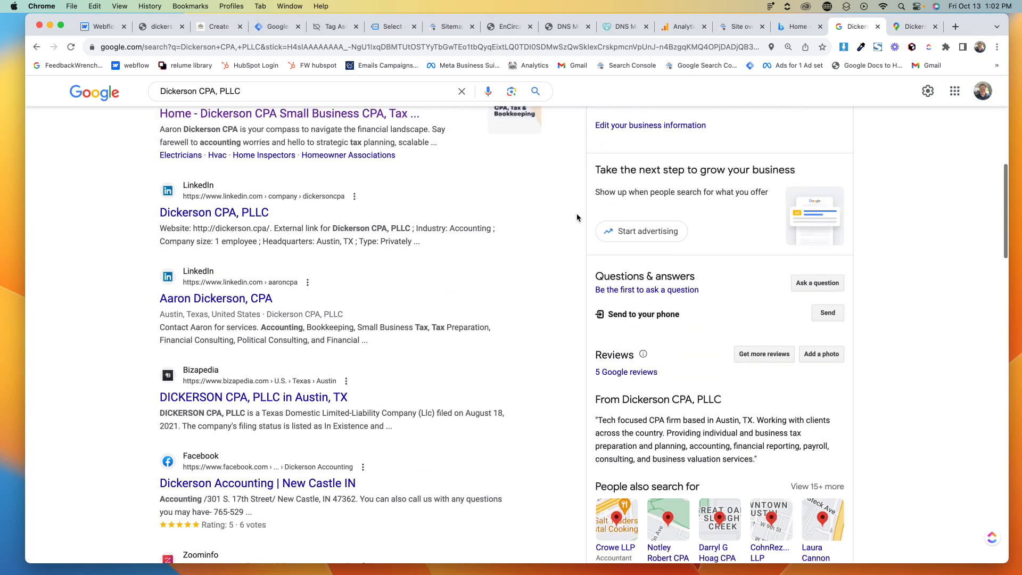
scroll(772, 314, "up", 4)
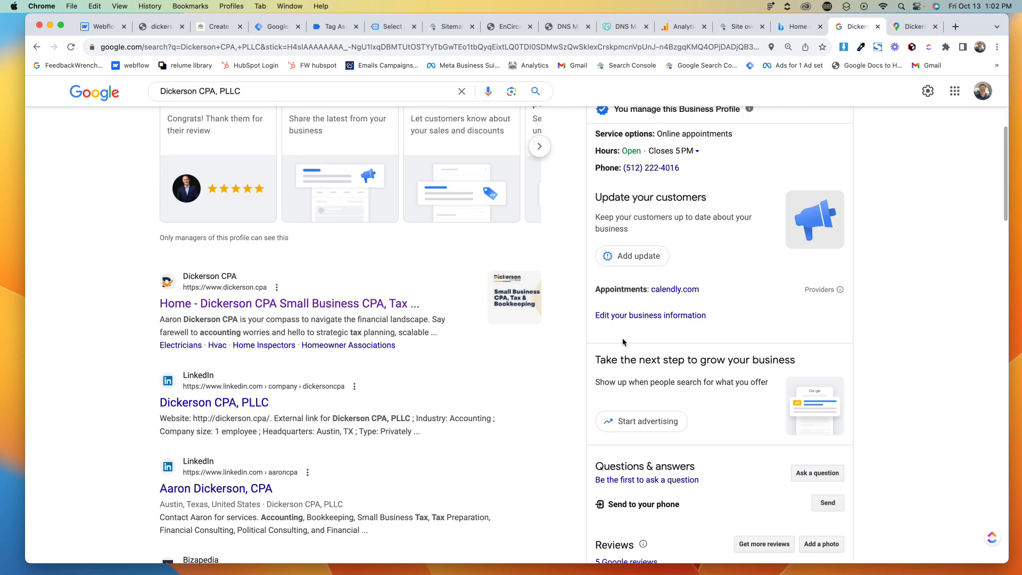
left_click(607, 254)
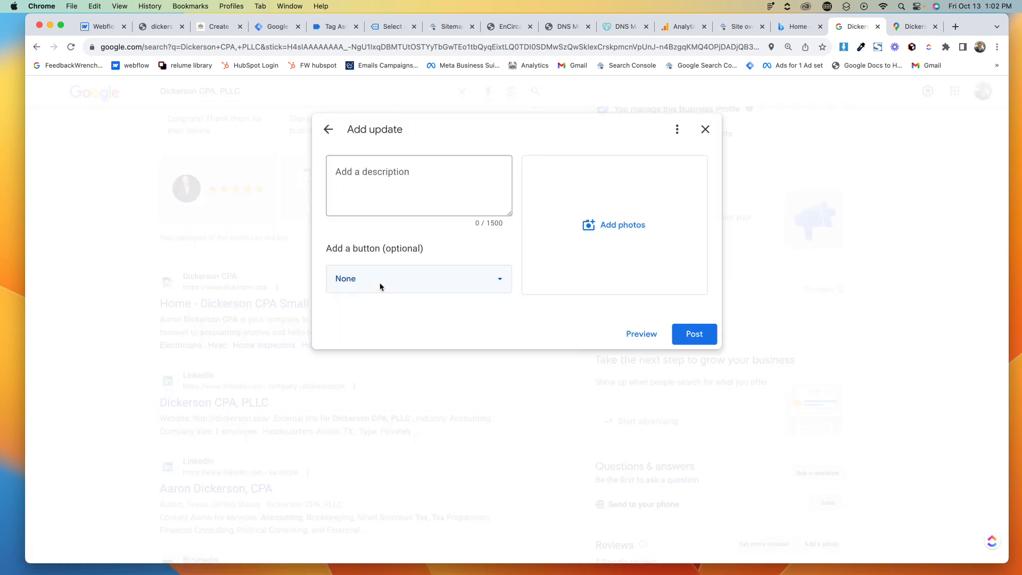
left_click(603, 226)
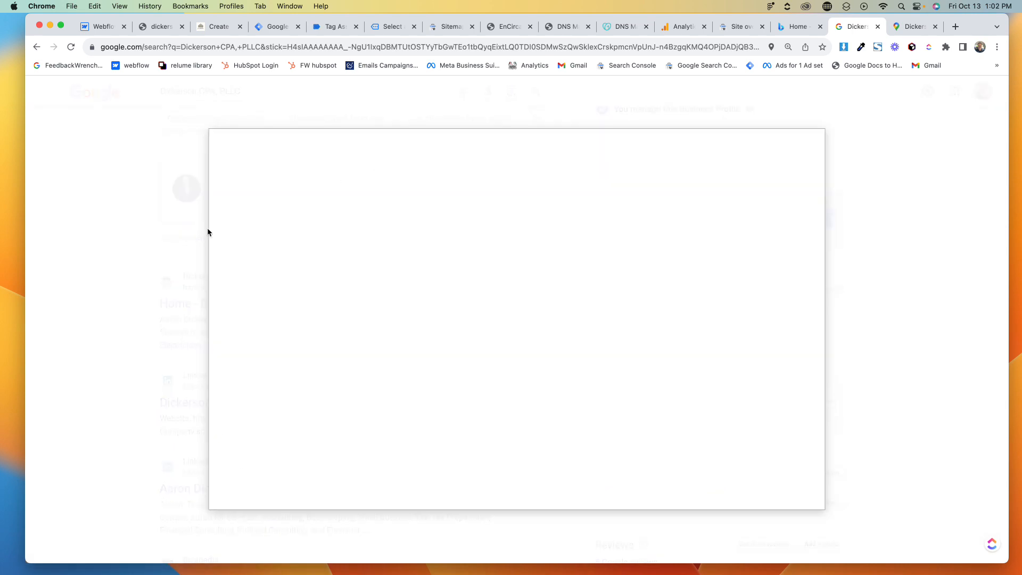
left_click(488, 401)
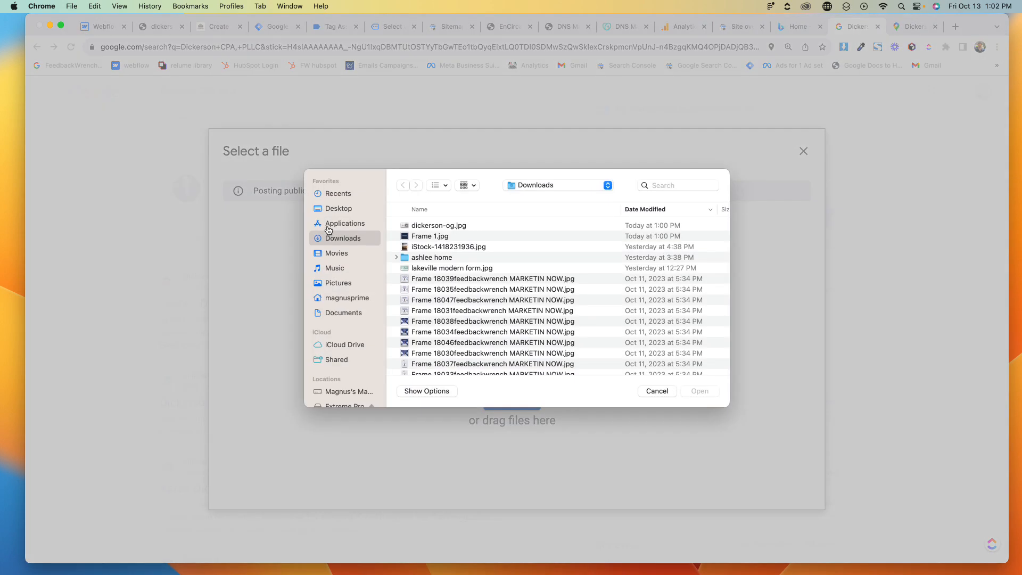
left_click(449, 228)
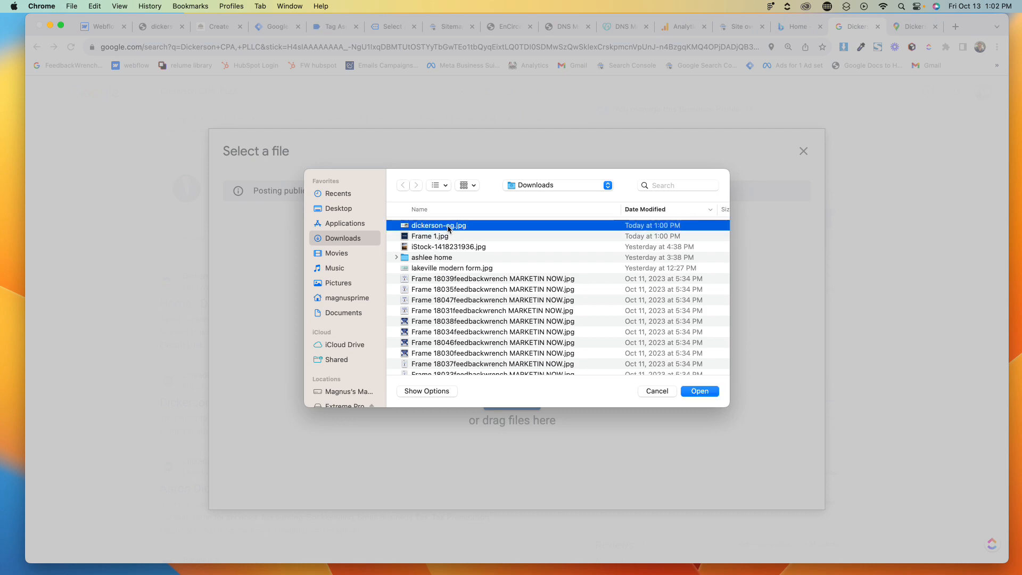
left_click(699, 391)
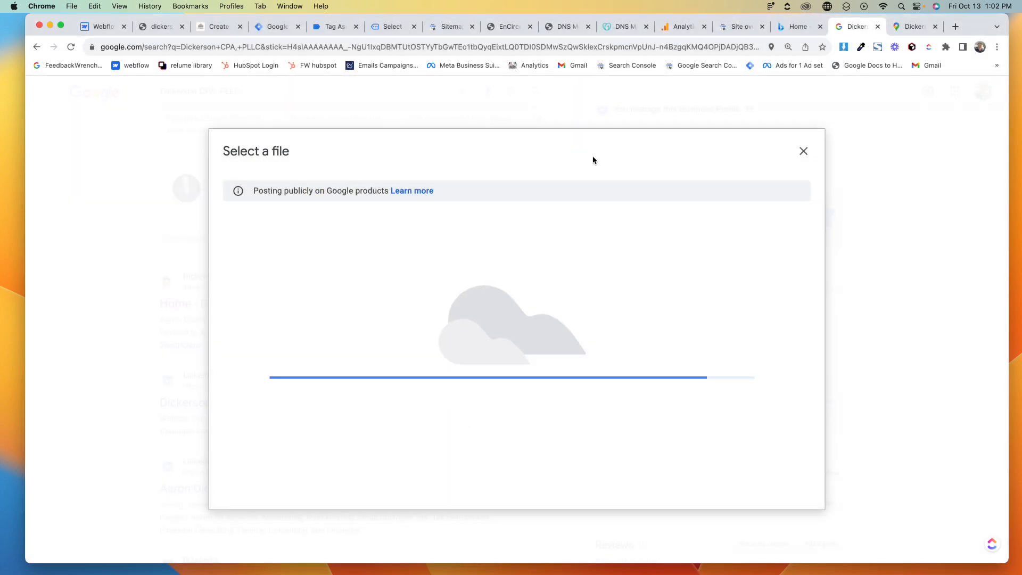
- Open the dickerson.cpa homepage and copy its hero heading and intro text
left_click(215, 26)
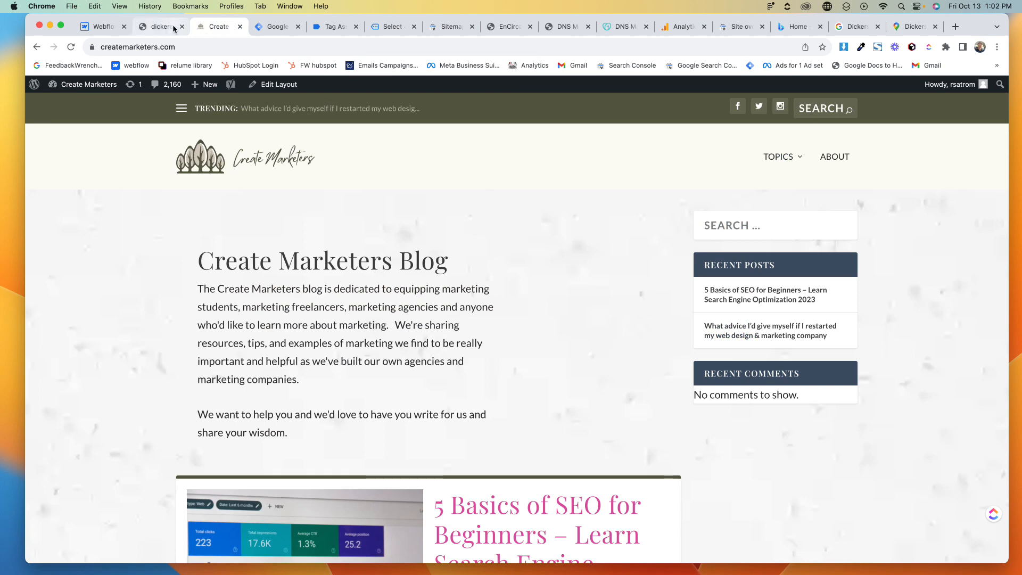
left_click(158, 27)
left_click(208, 46)
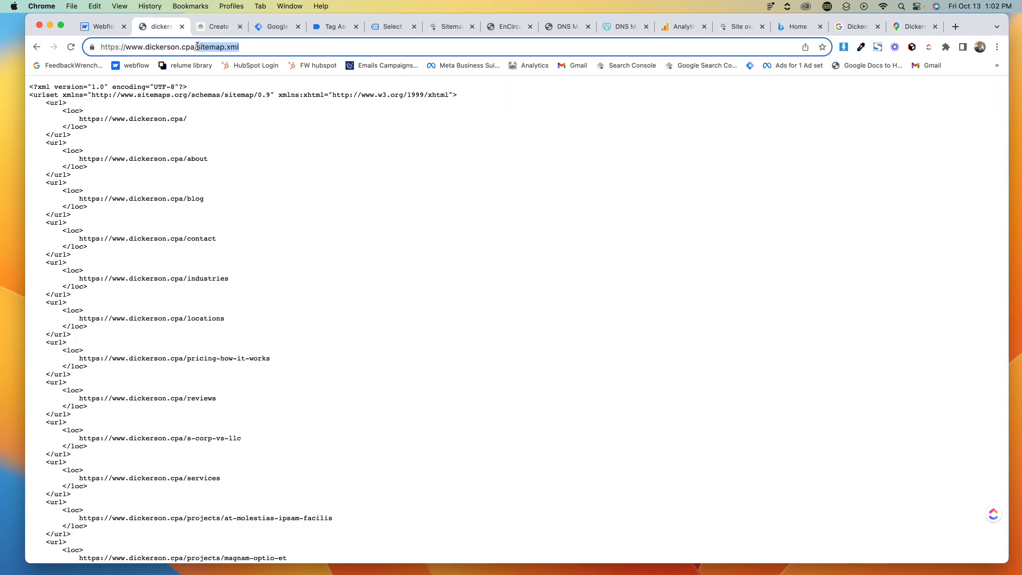
key("BackSpace")
key("Return")
left_click(197, 46)
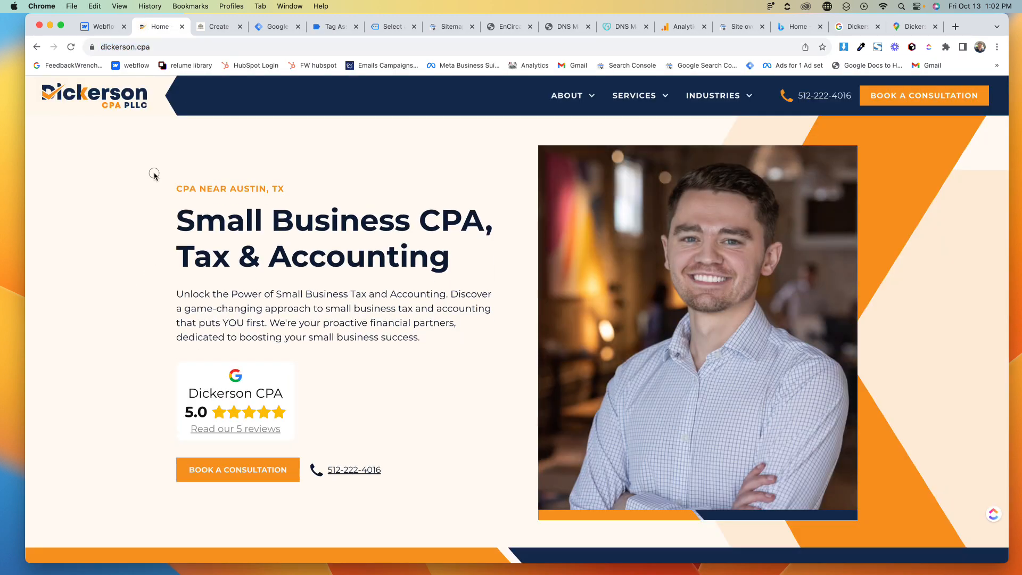
left_click_drag(153, 175, 482, 340)
- Paste the copied hero text into the update's description
left_click(903, 27)
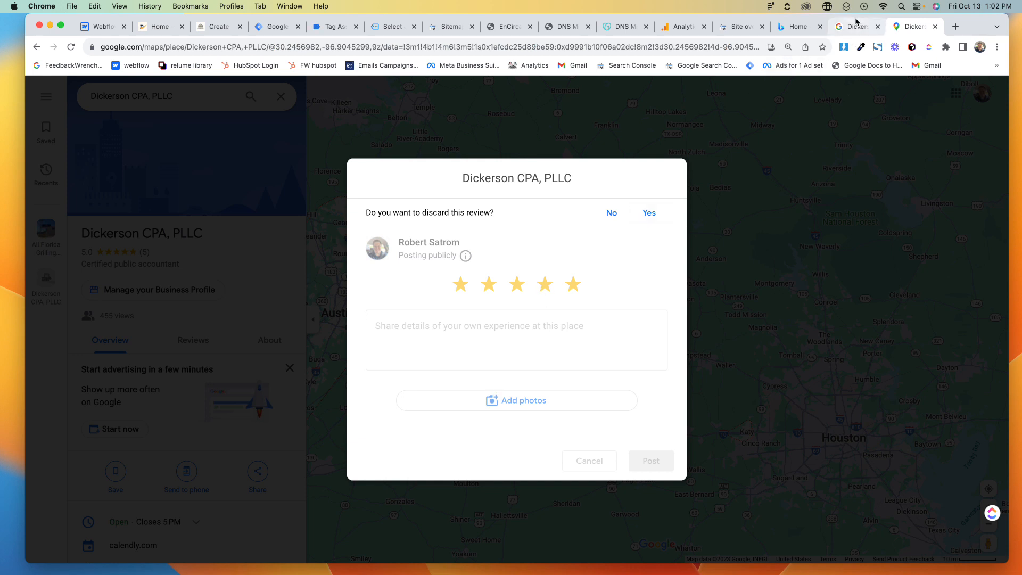
left_click(856, 27)
left_click(426, 179)
key("super+v")
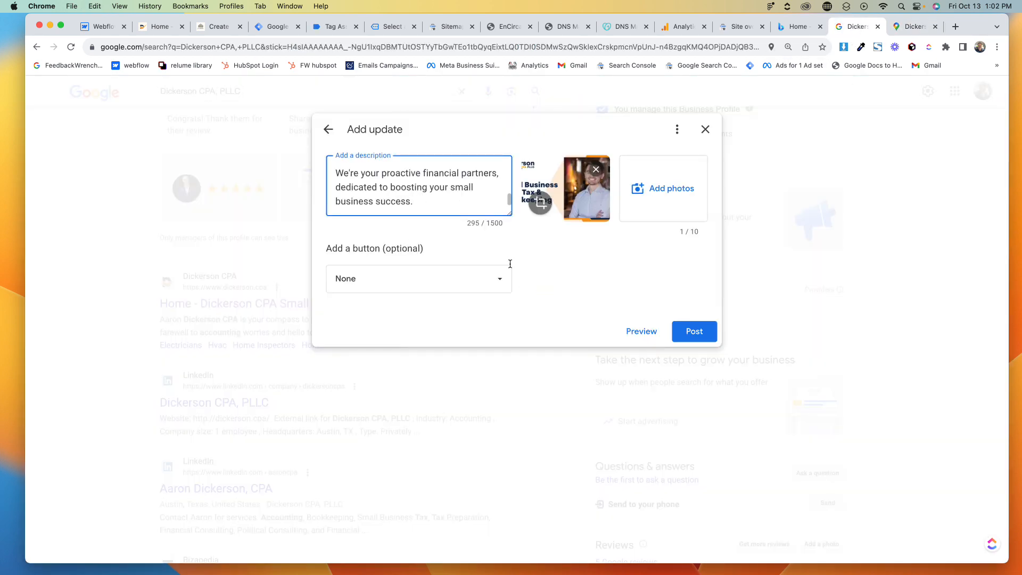
- Add a Learn more button to the update, linking it to the copied dickerson.cpa homepage URL
left_click(460, 282)
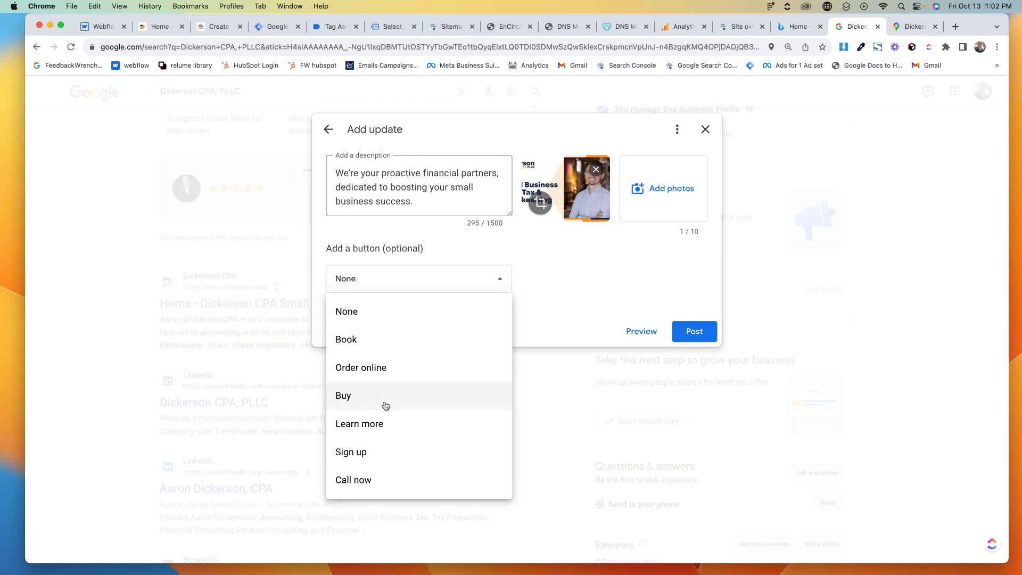
left_click(394, 428)
left_click(160, 26)
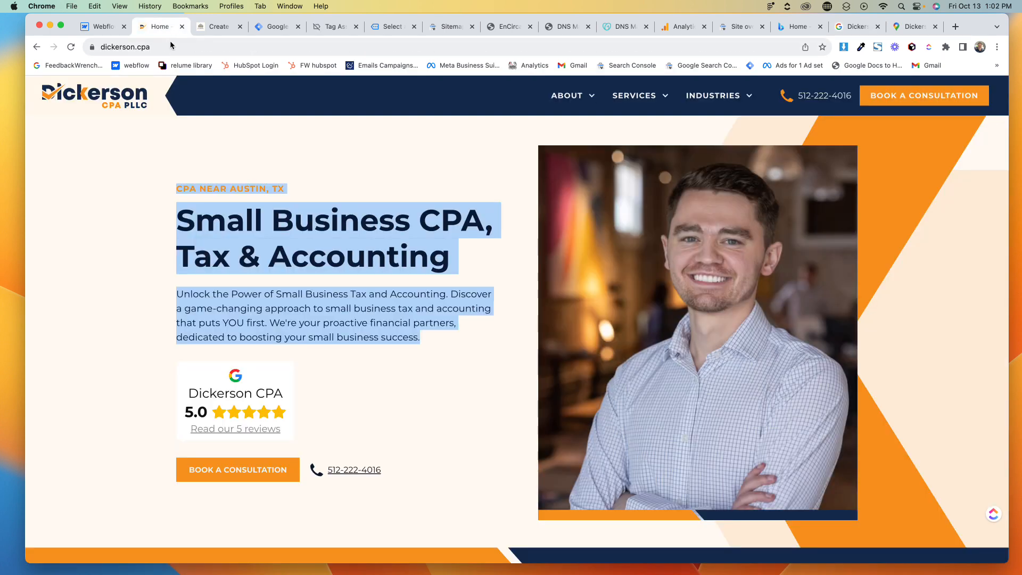
left_click(173, 47)
key("super+c")
left_click(852, 27)
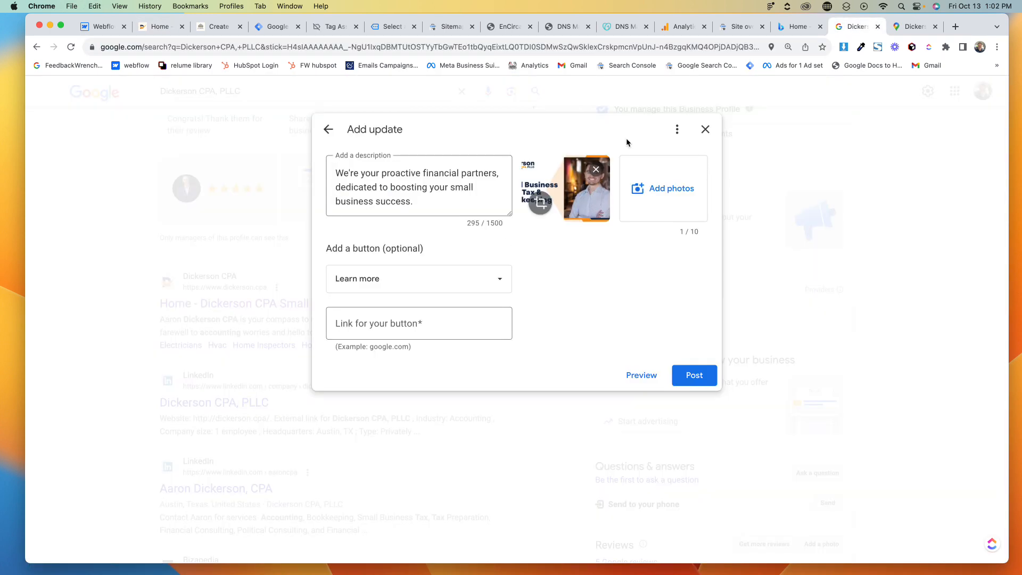
left_click(417, 324)
key("super+v")
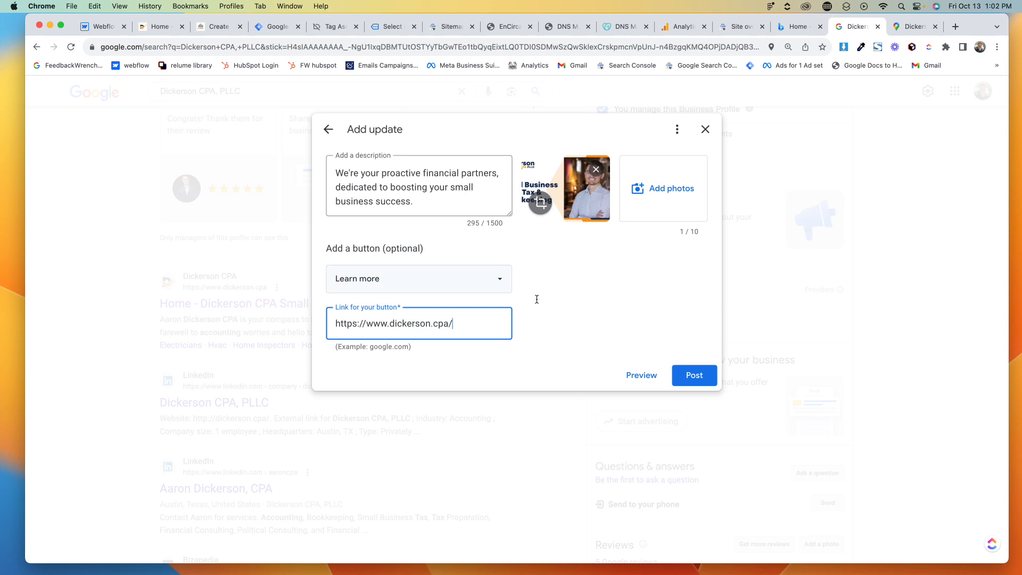
- Post the update and close the updates panel
left_click(692, 375)
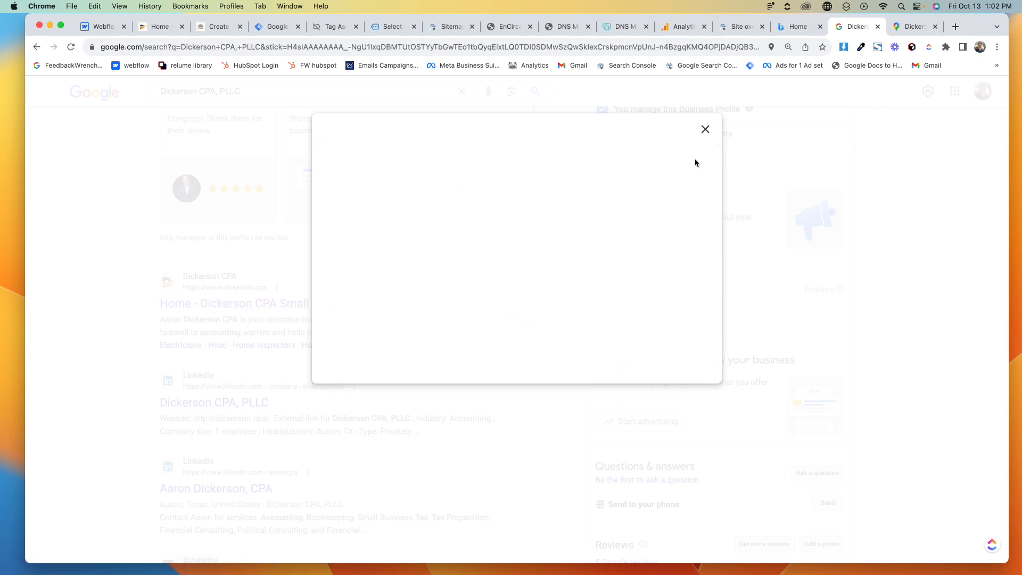
left_click(516, 348)
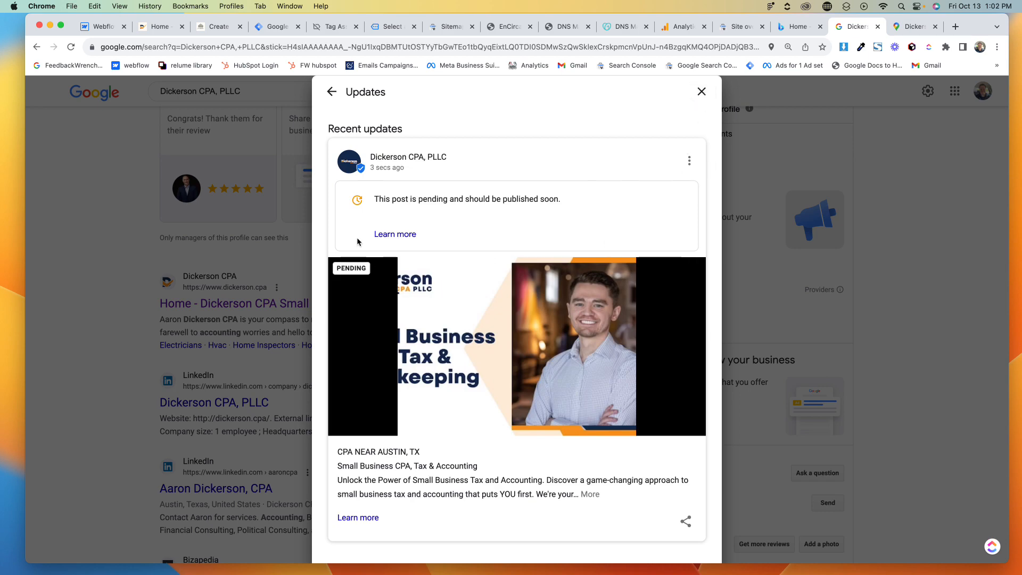
left_click(701, 92)
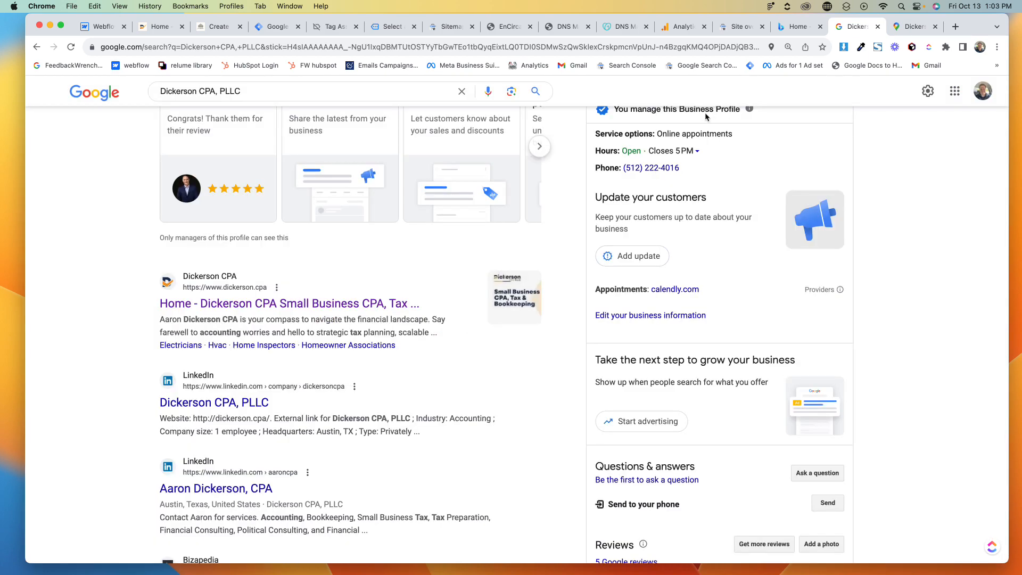
- Open the profile's services list to review it, then close it
scroll(719, 378, "down", 3)
scroll(720, 378, "up", 3)
scroll(719, 379, "up", 2)
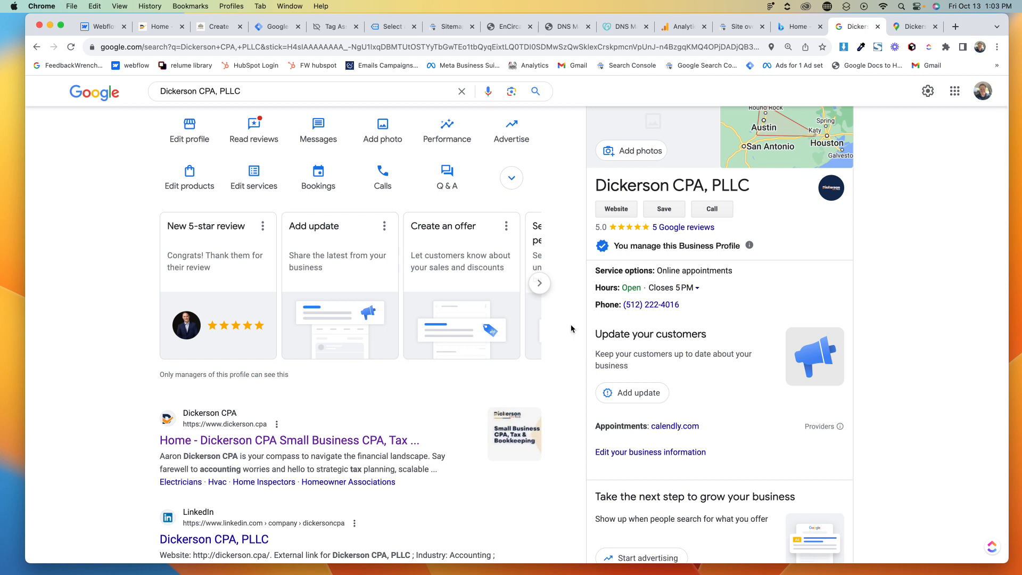
scroll(570, 329, "up", 1)
scroll(112, 203, "up", 1)
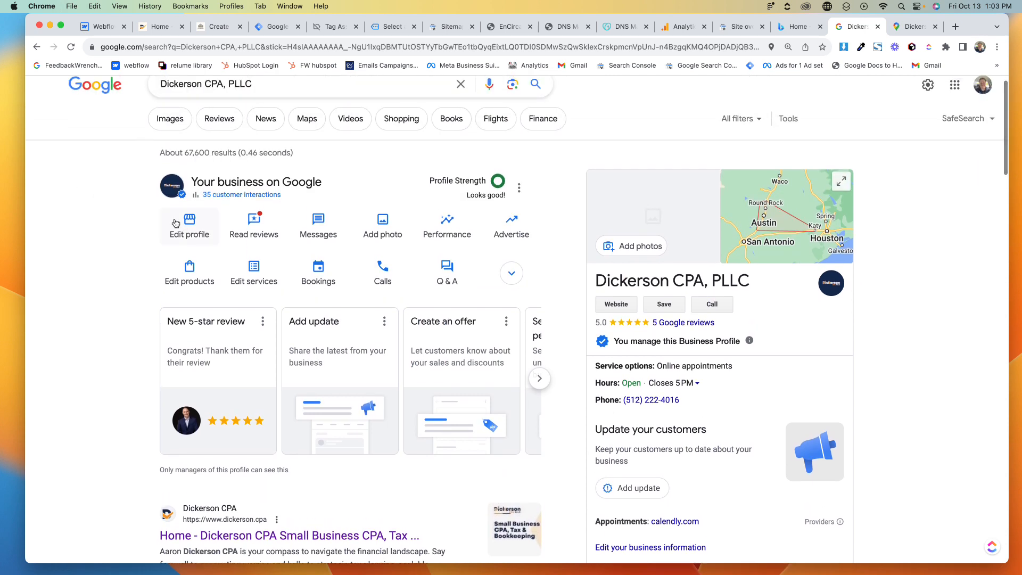
left_click(255, 273)
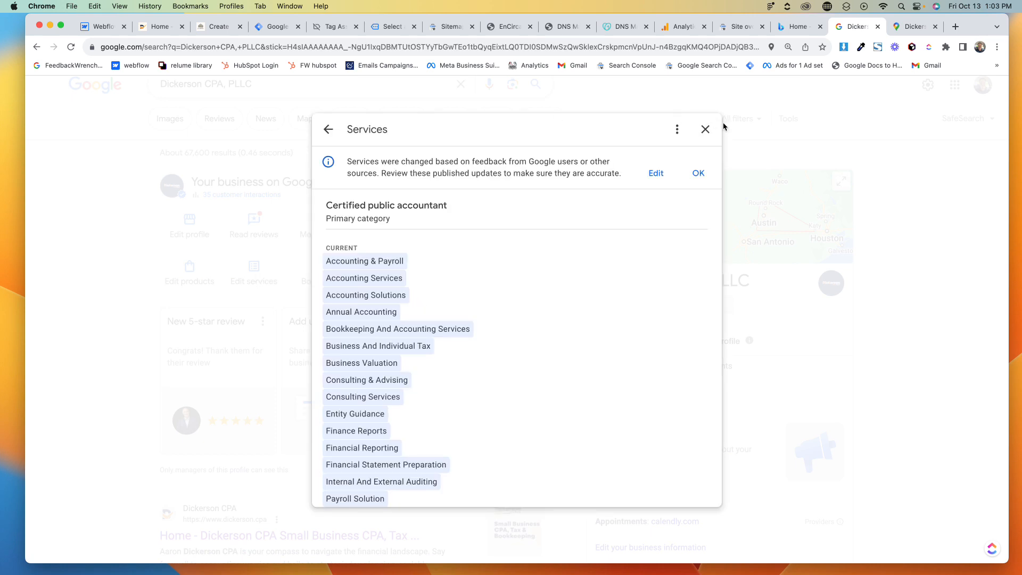
left_click(705, 129)
- Review the business information's category, description and service area sections
left_click(177, 226)
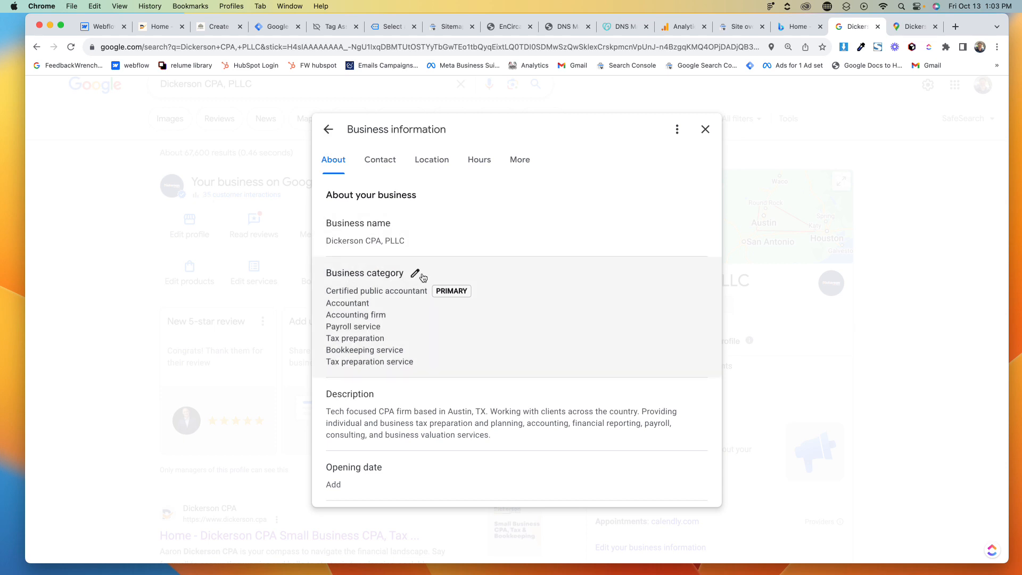
scroll(362, 344, "up", 5)
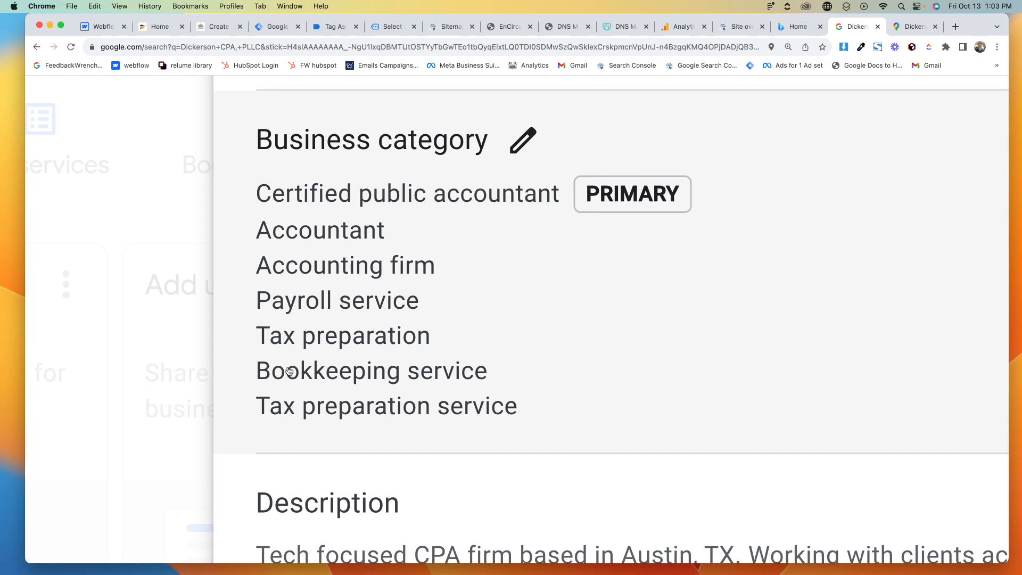
scroll(451, 305, "down", 3)
scroll(451, 304, "up", 3)
scroll(371, 297, "down", 3)
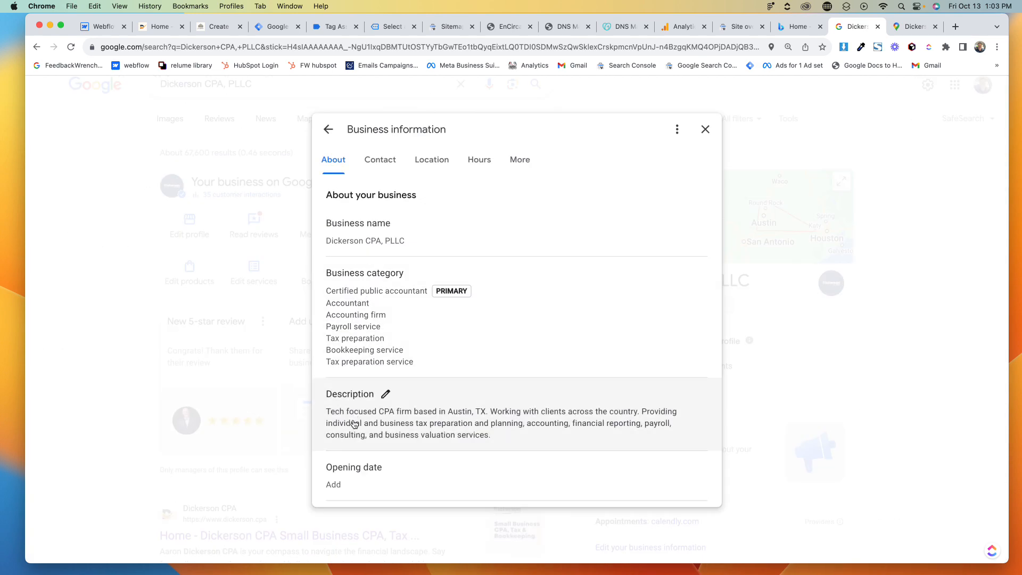
scroll(356, 425, "down", 5)
scroll(483, 344, "down", 5)
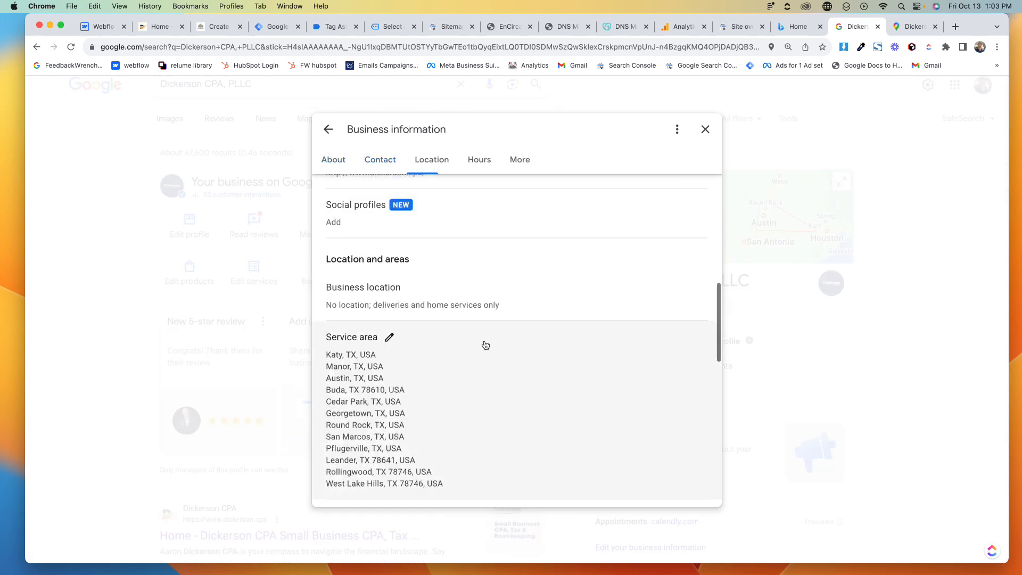
left_click(706, 128)
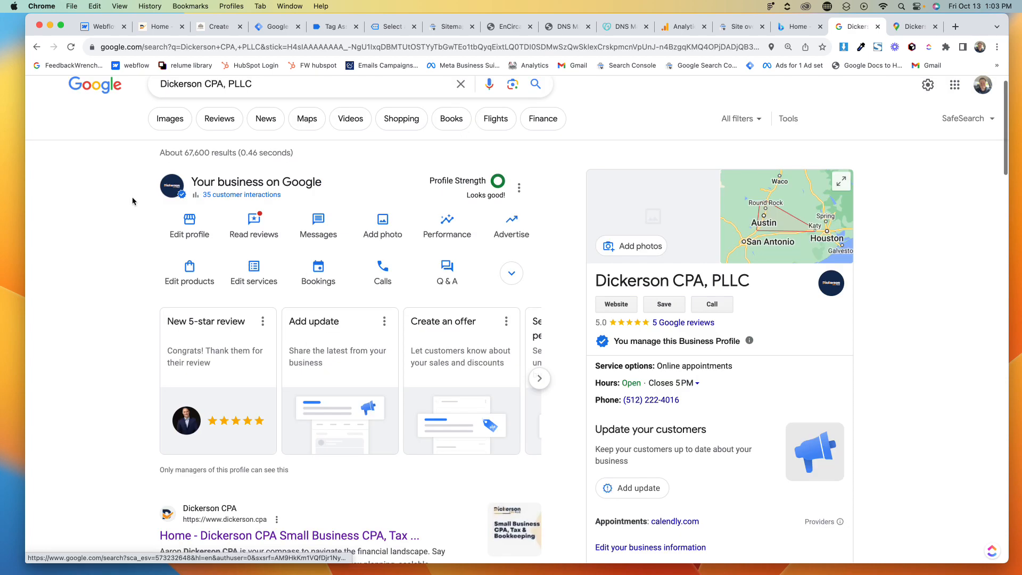
- Edit the services for the Certified public accountant category and save the suggested selections
left_click(256, 272)
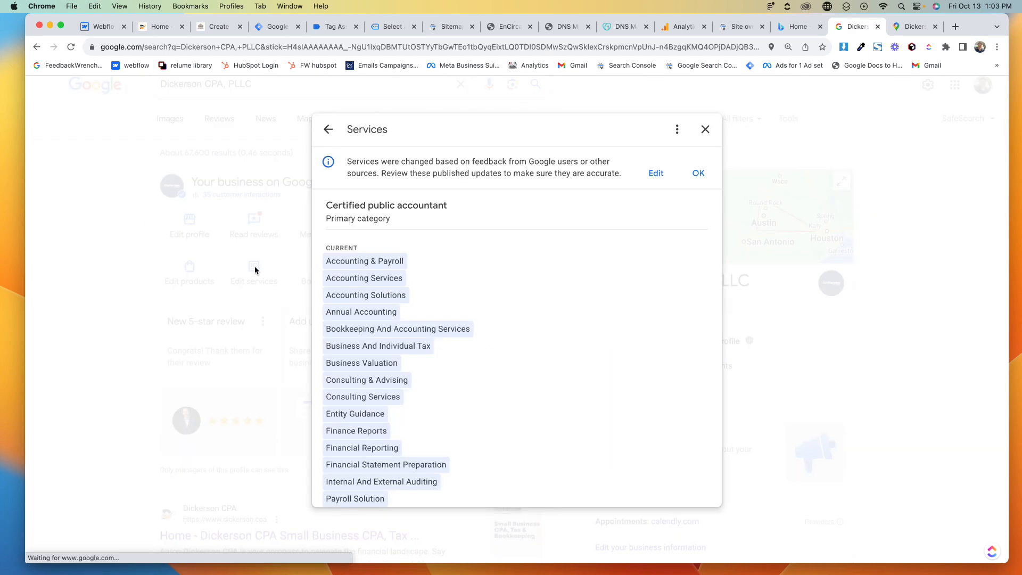
scroll(431, 209, "down", 15)
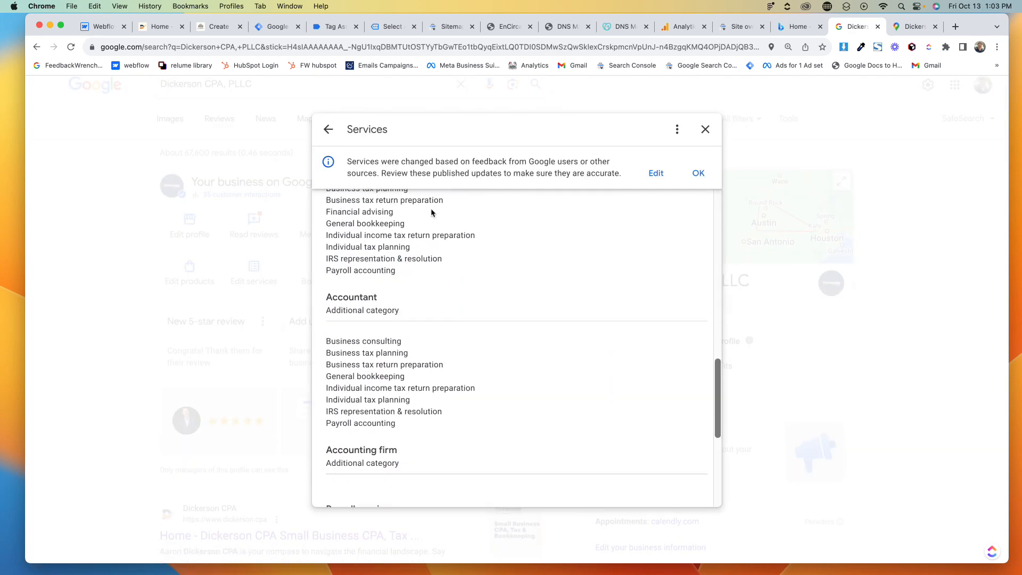
scroll(431, 209, "up", 15)
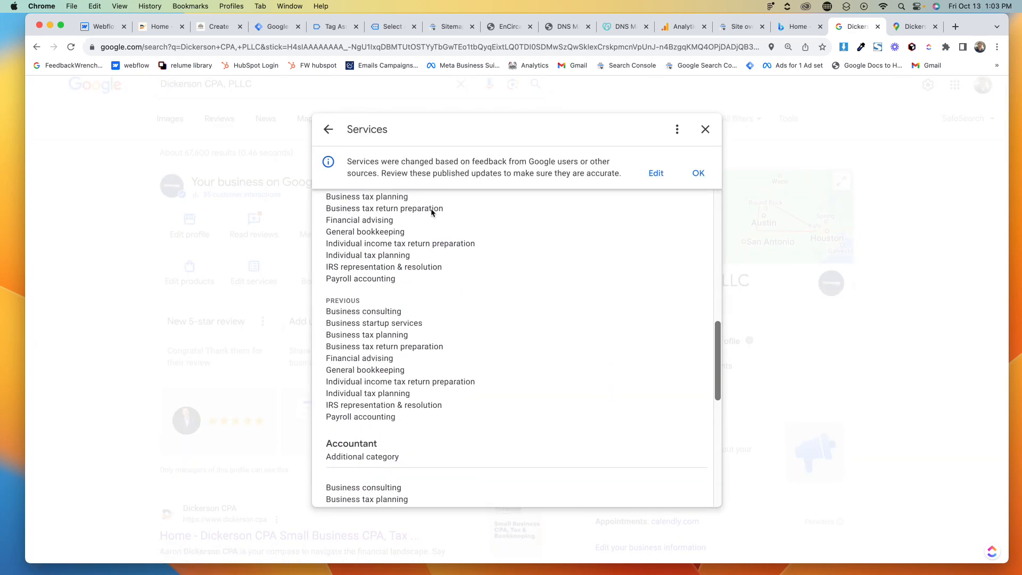
left_click(655, 173)
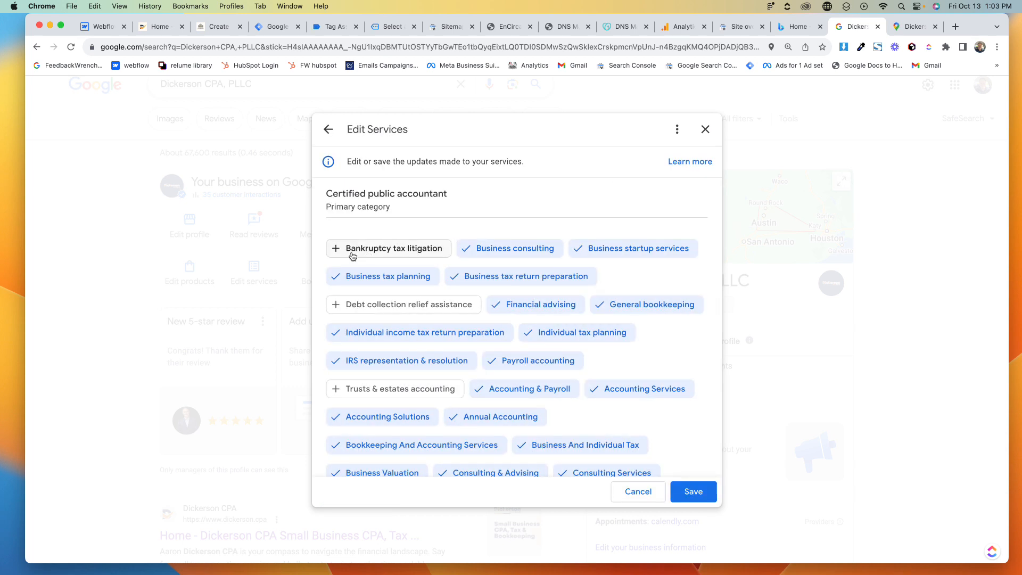
scroll(379, 307, "down", 5)
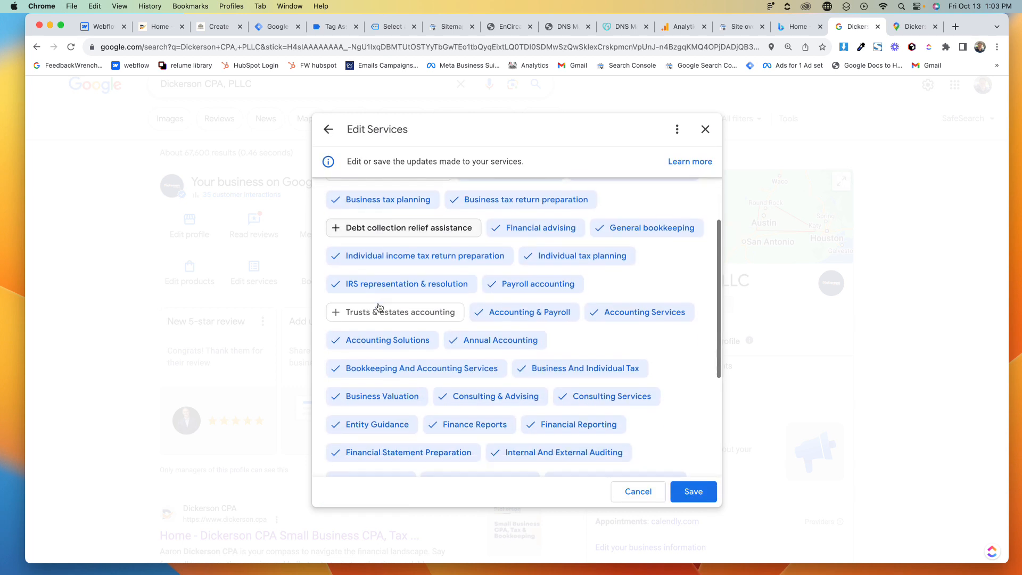
left_click(692, 491)
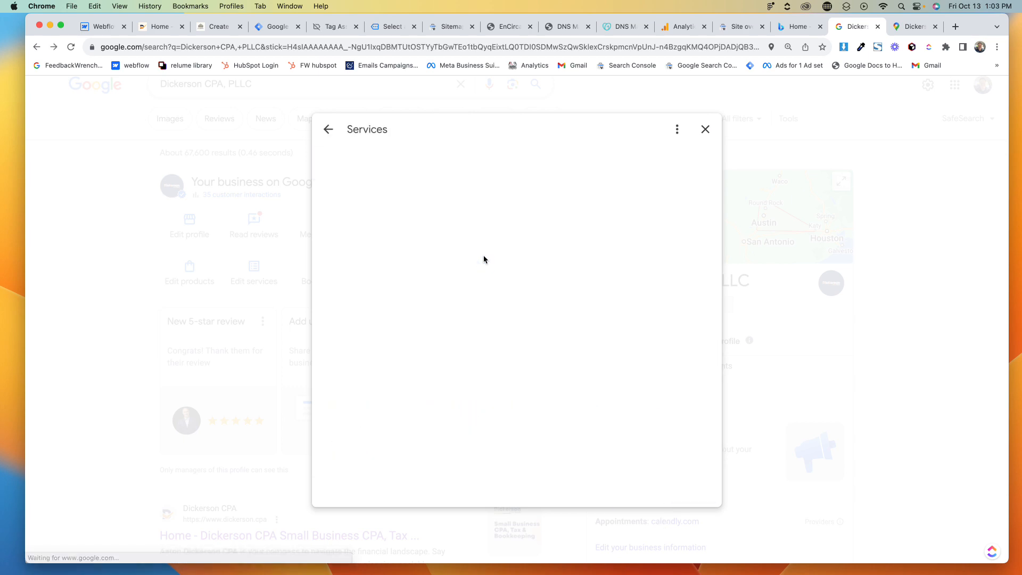
- Review the services listed under each business category, including the Accounting firm add-services page
scroll(487, 224, "down", 10)
scroll(489, 223, "down", 8)
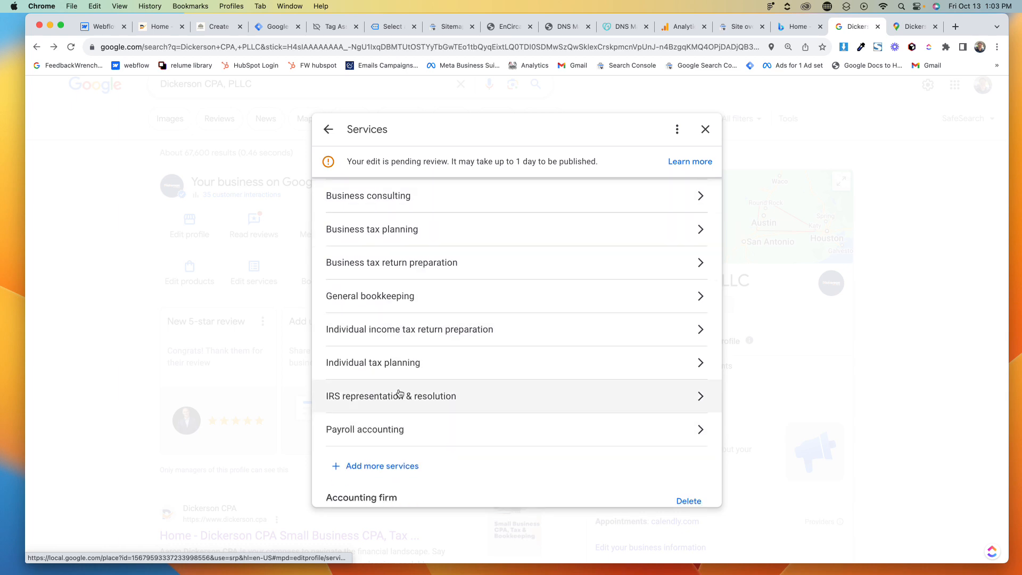
scroll(421, 372, "down", 9)
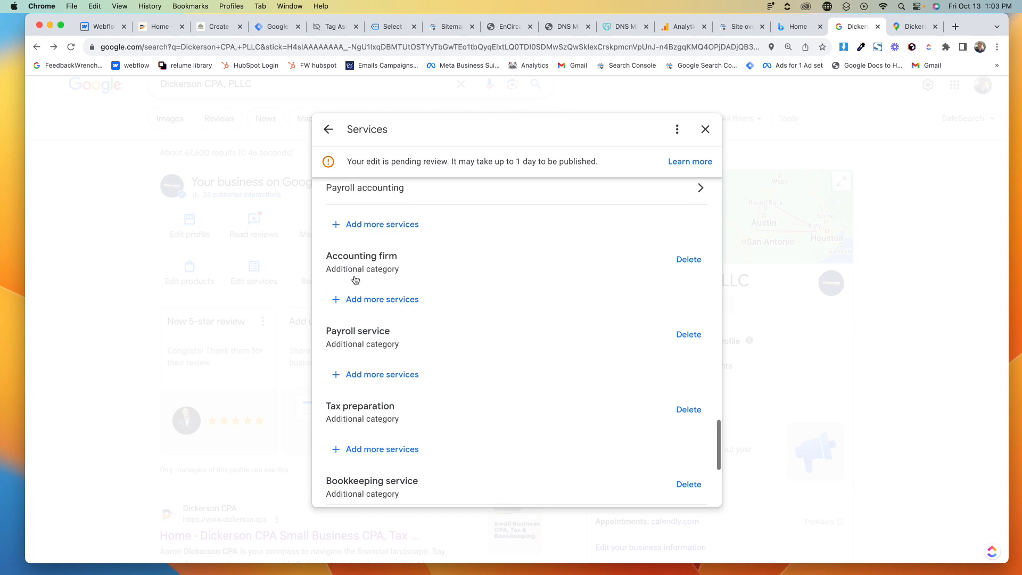
scroll(356, 277, "down", 1)
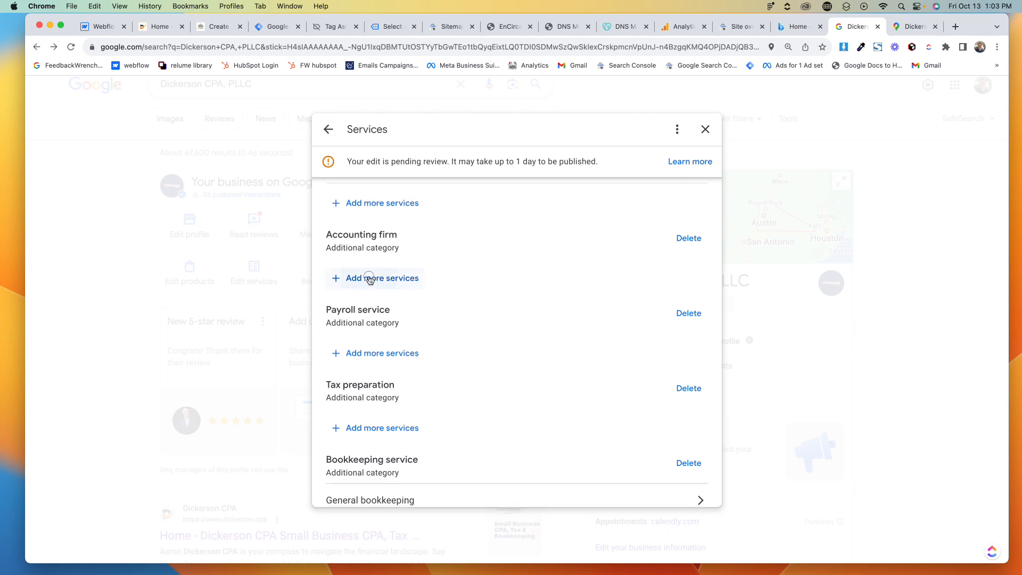
left_click(367, 276)
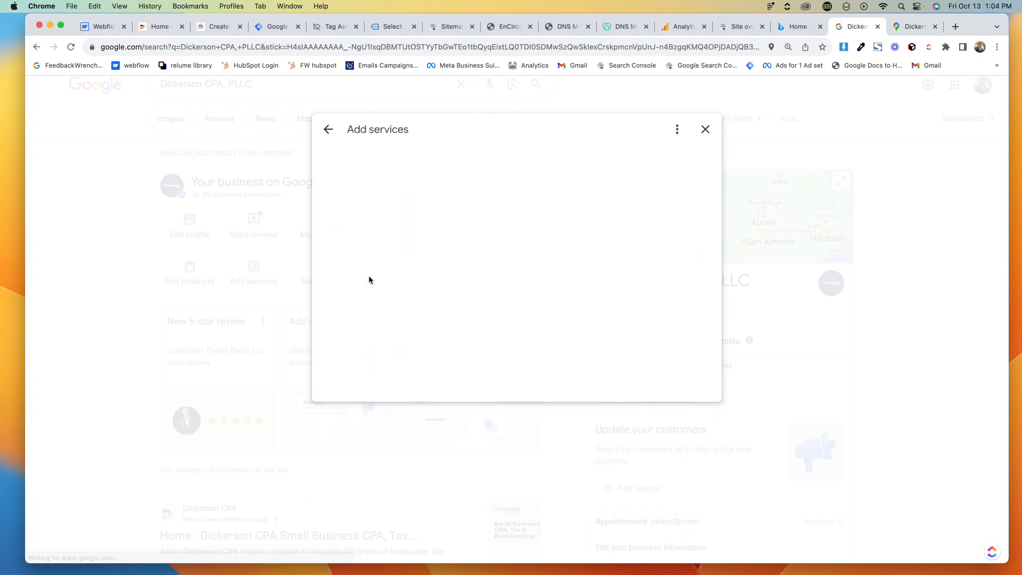
left_click(327, 128)
scroll(413, 276, "down", 10)
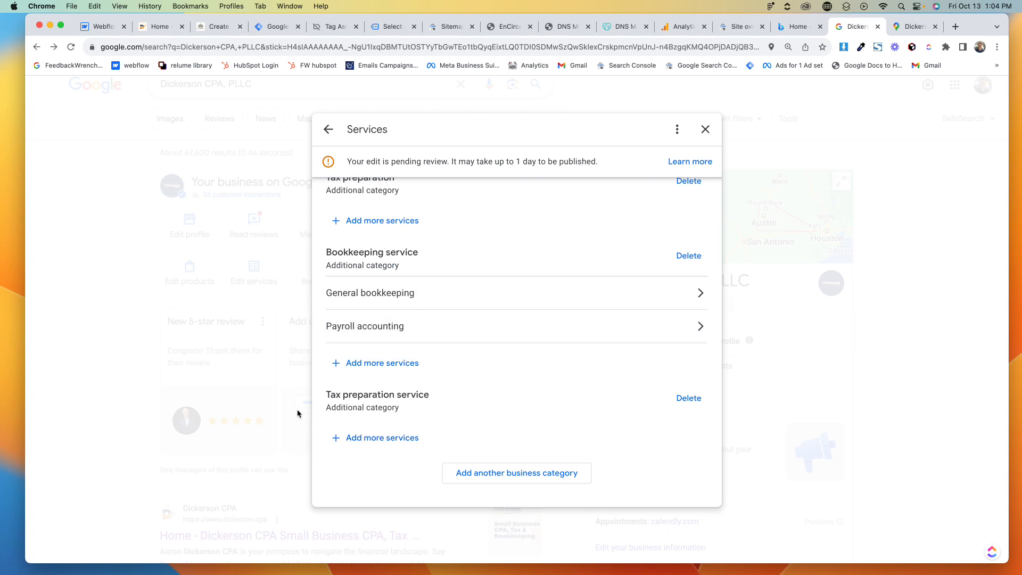
scroll(471, 277, "up", 3)
scroll(471, 277, "up", 10)
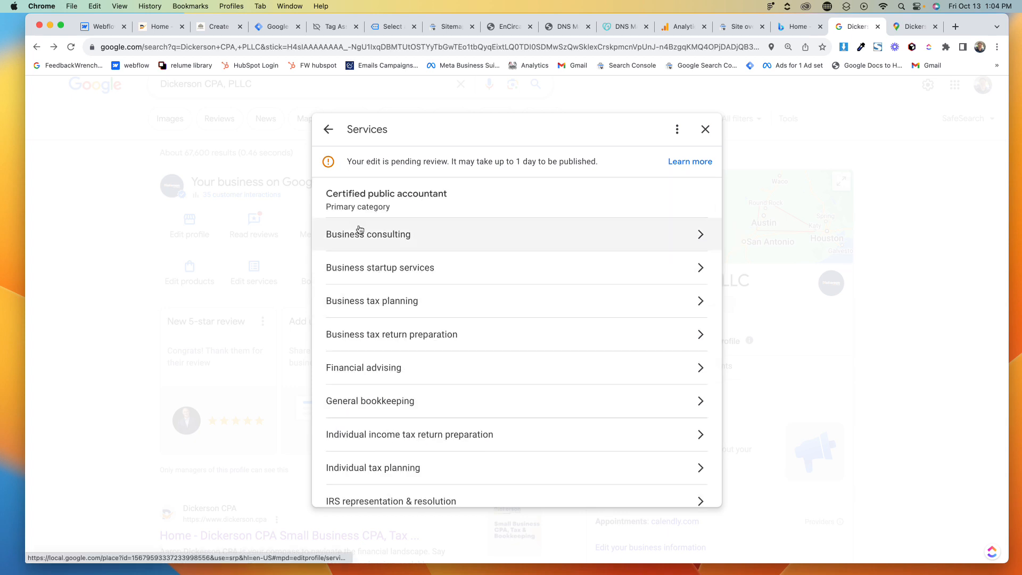
left_click(704, 129)
- Review the business information's location, hours and more sections
left_click(189, 226)
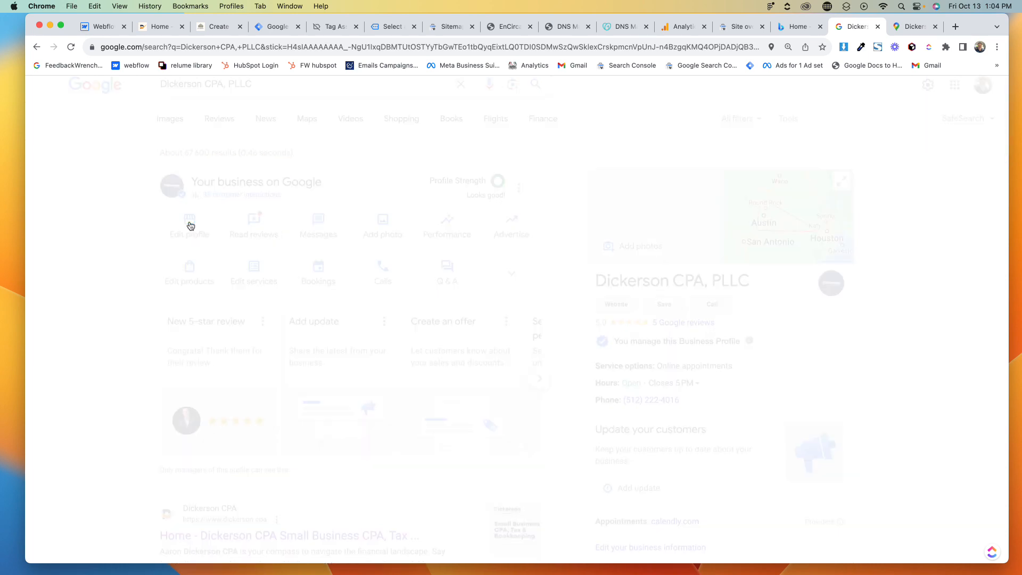
scroll(393, 330, "down", 10)
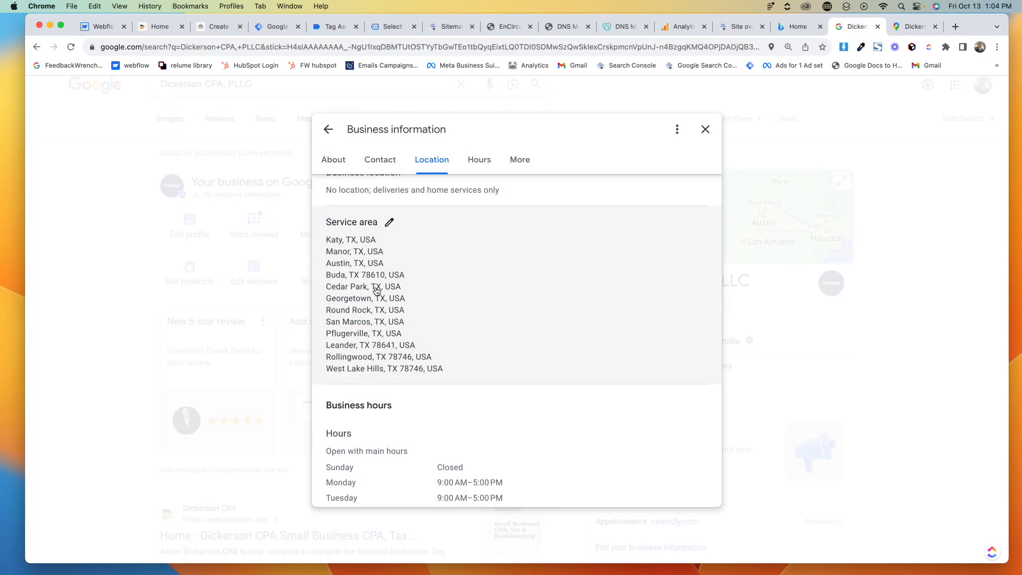
scroll(376, 290, "down", 4)
scroll(376, 290, "up", 5)
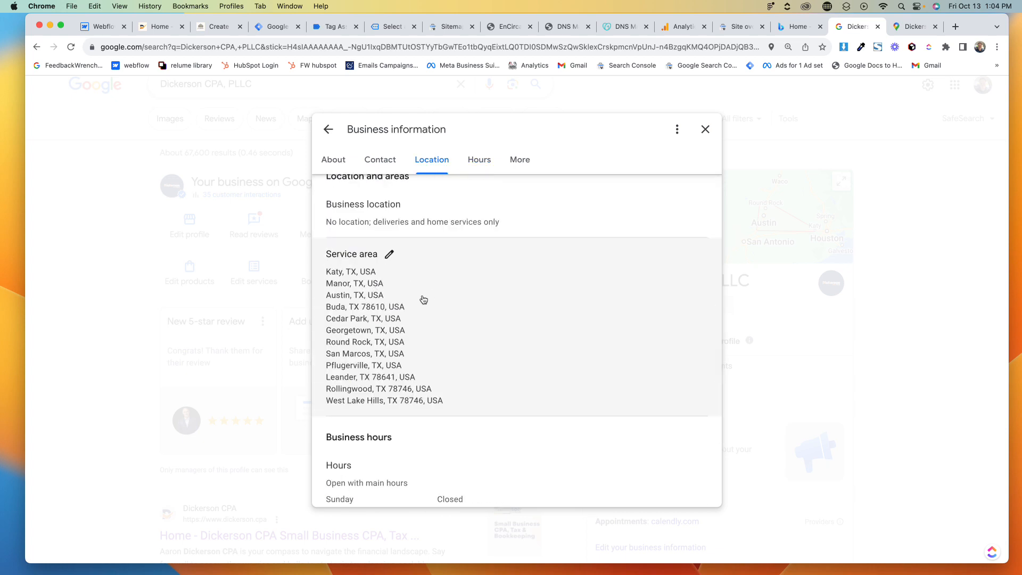
scroll(423, 299, "up", 3)
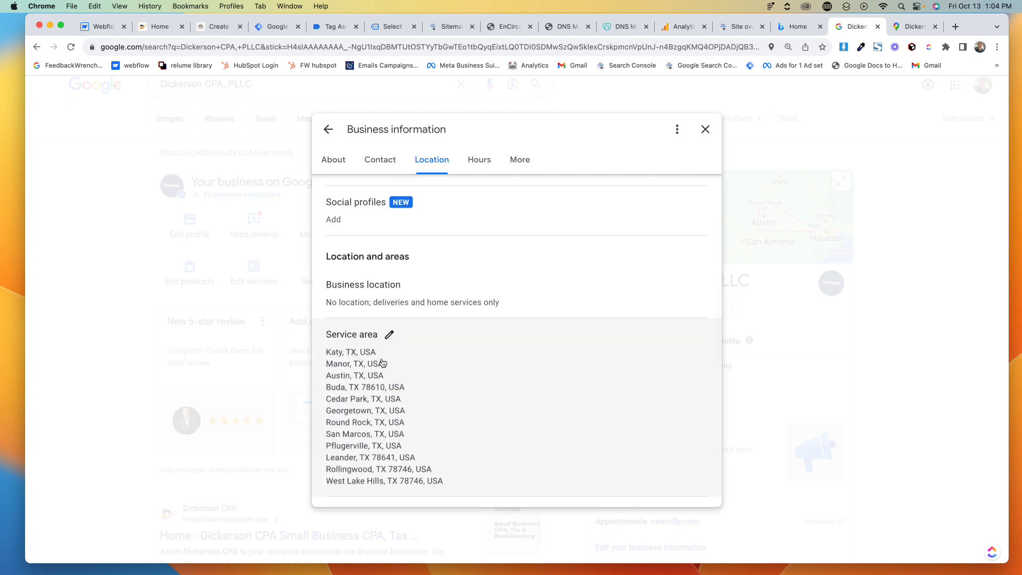
scroll(381, 392, "down", 10)
scroll(380, 394, "down", 5)
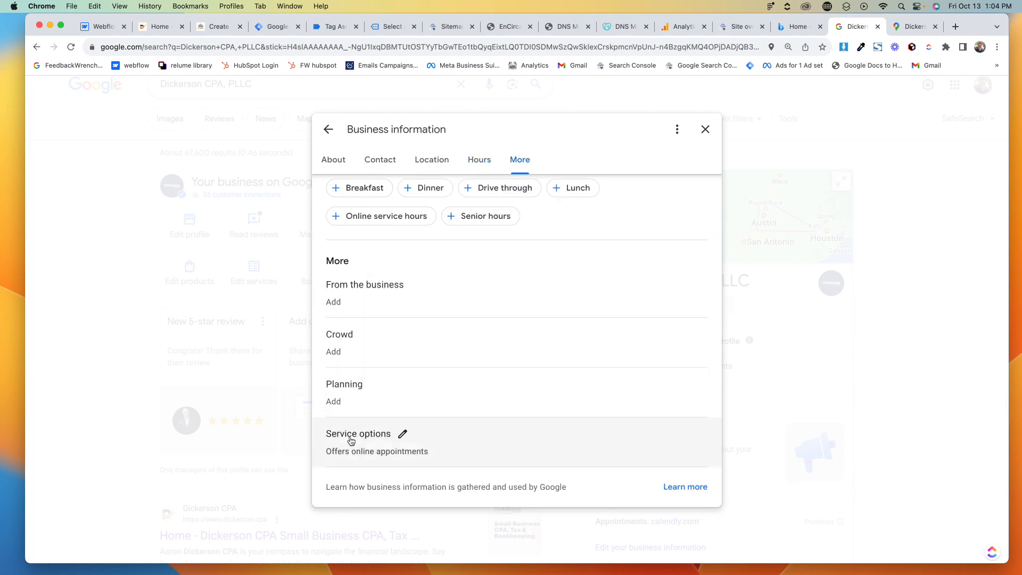
left_click(403, 437)
scroll(449, 335, "down", 5)
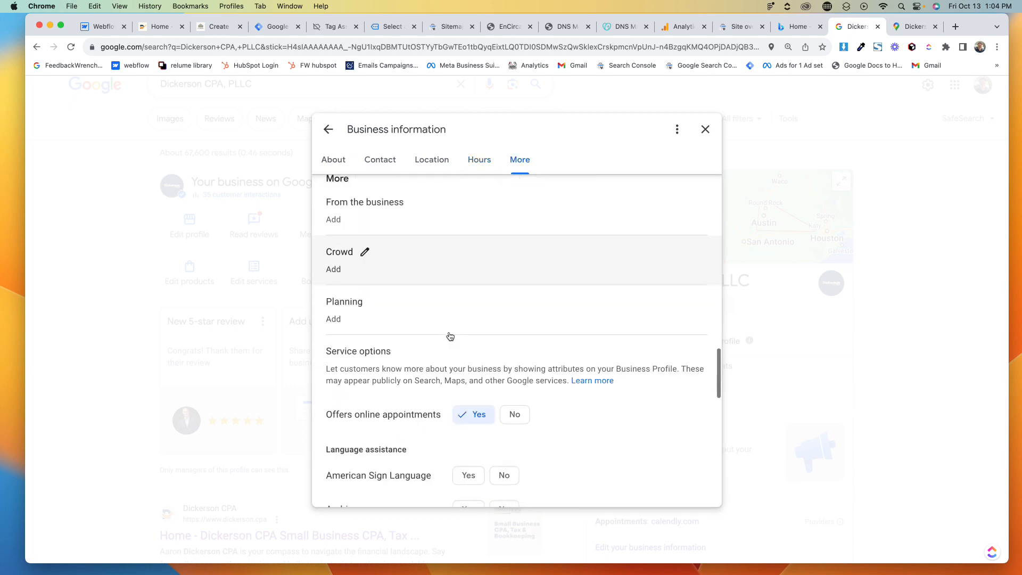
scroll(398, 261, "down", 10)
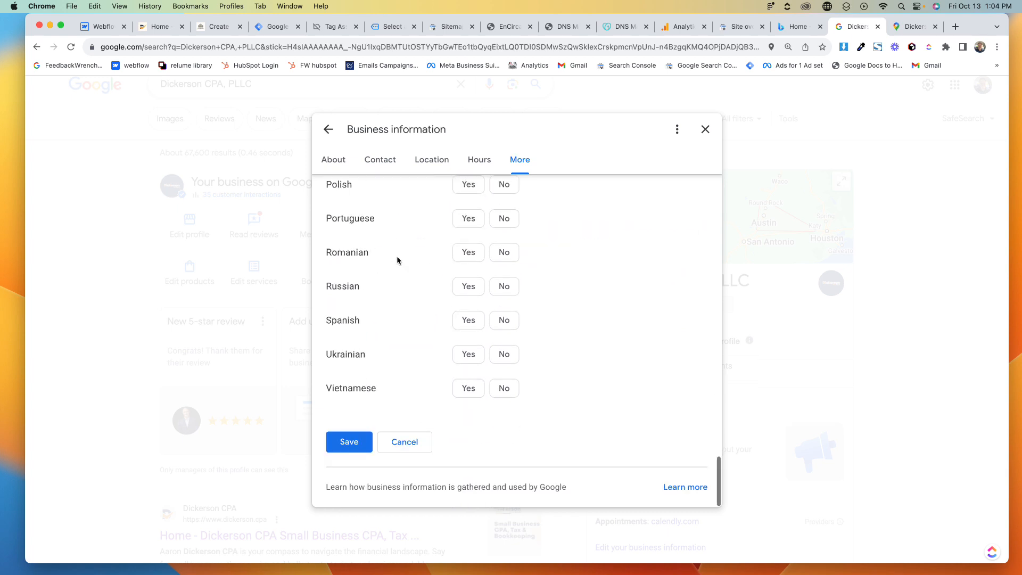
left_click(415, 442)
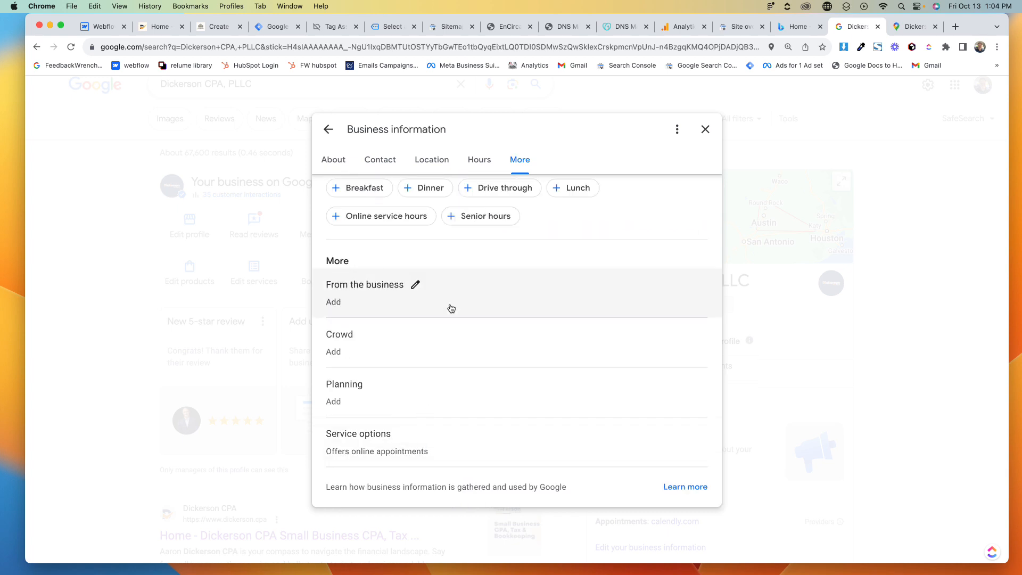
- Review the business information's About, Contact and Location sections, then close the business information dialog
scroll(404, 437, "up", 15)
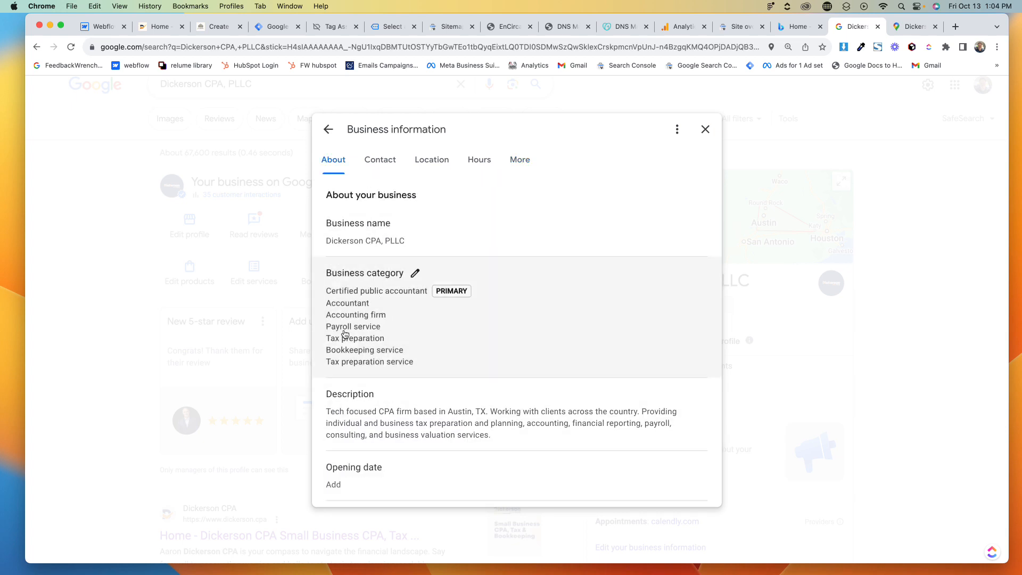
scroll(377, 336, "down", 4)
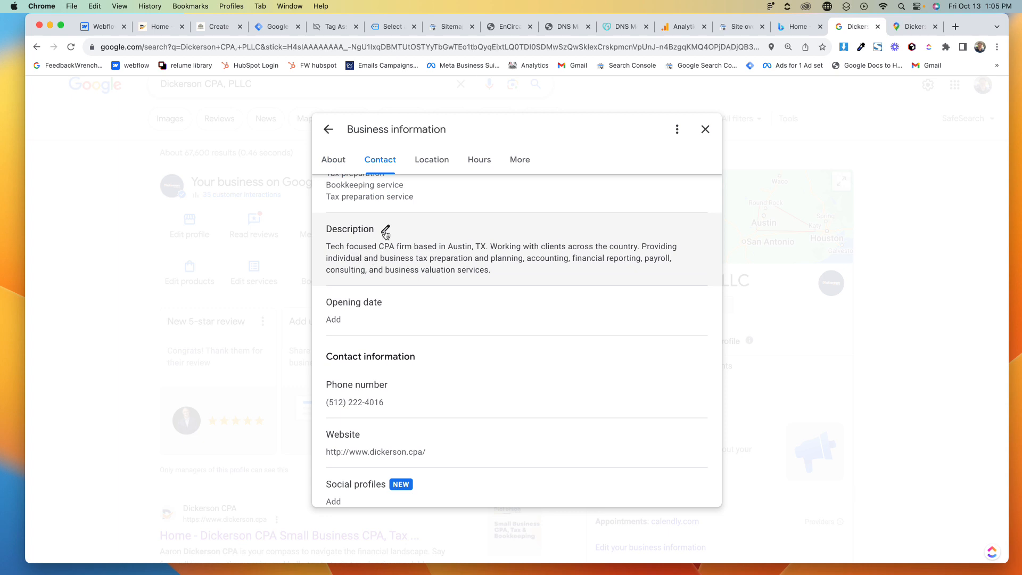
scroll(386, 234, "down", 1)
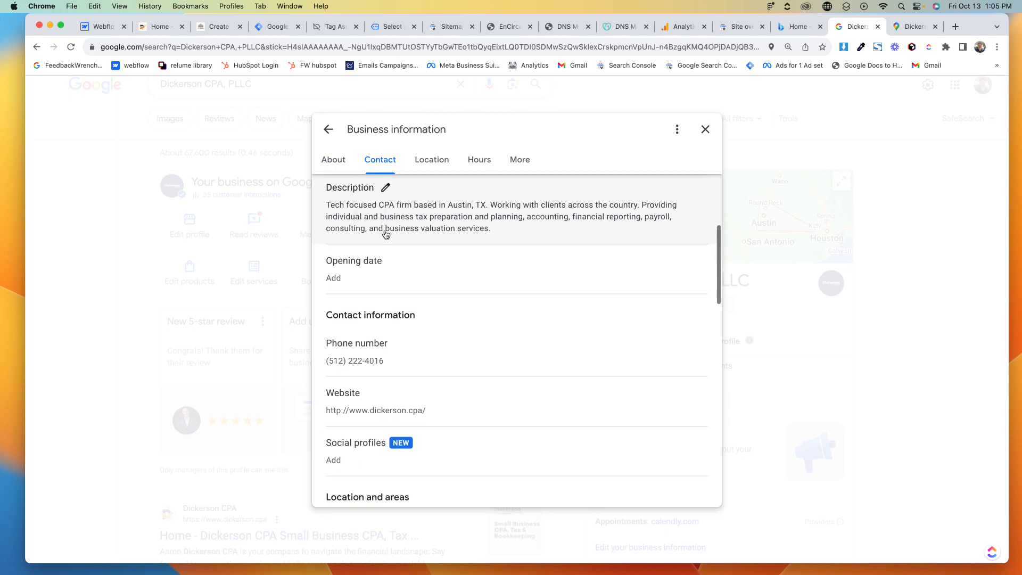
scroll(386, 232, "up", 1)
scroll(367, 239, "down", 1)
scroll(367, 239, "down", 5)
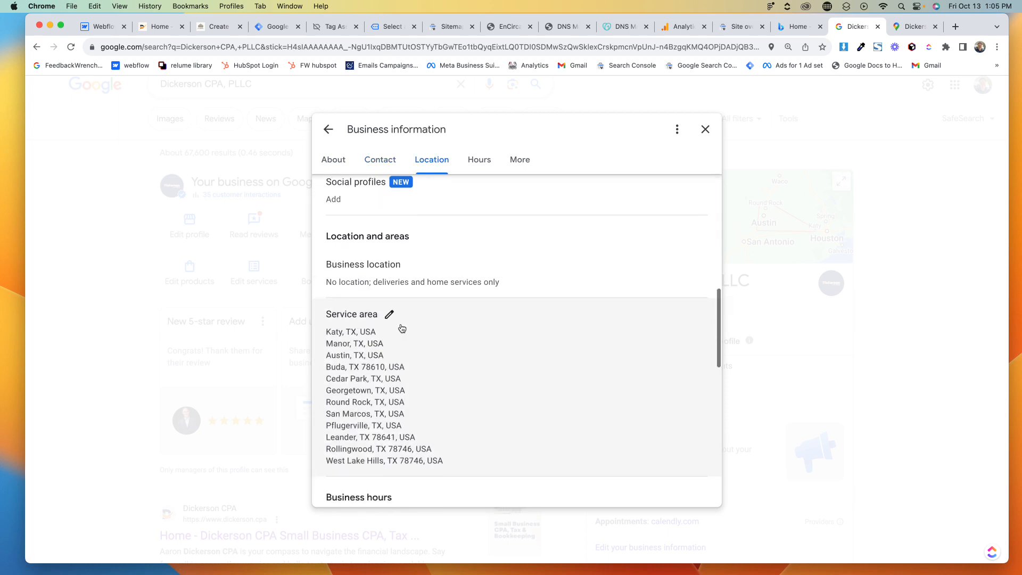
left_click(706, 131)
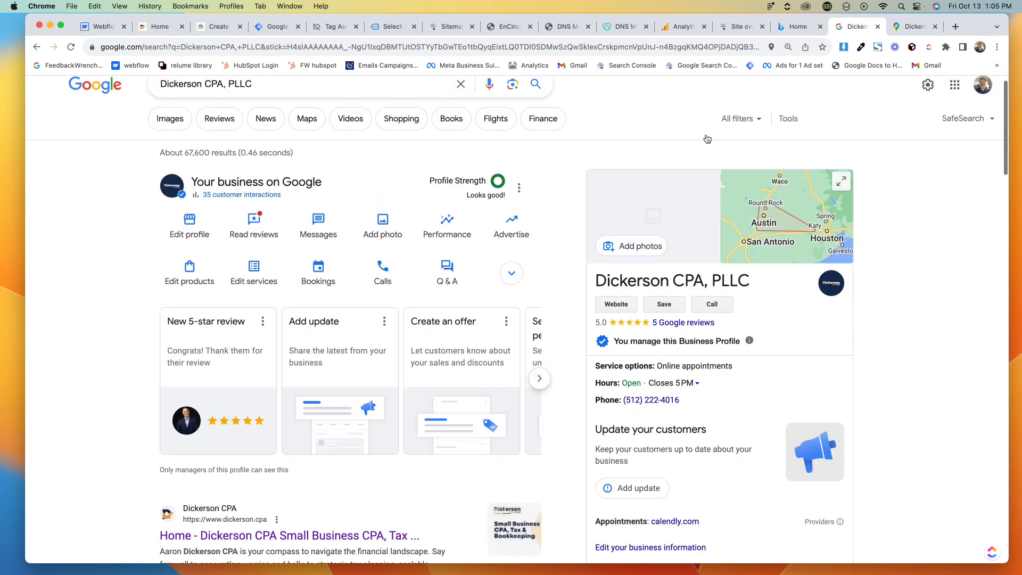
- Compare the profile panel in the search results with the address and contact details in the website footer
scroll(570, 204, "down", 10)
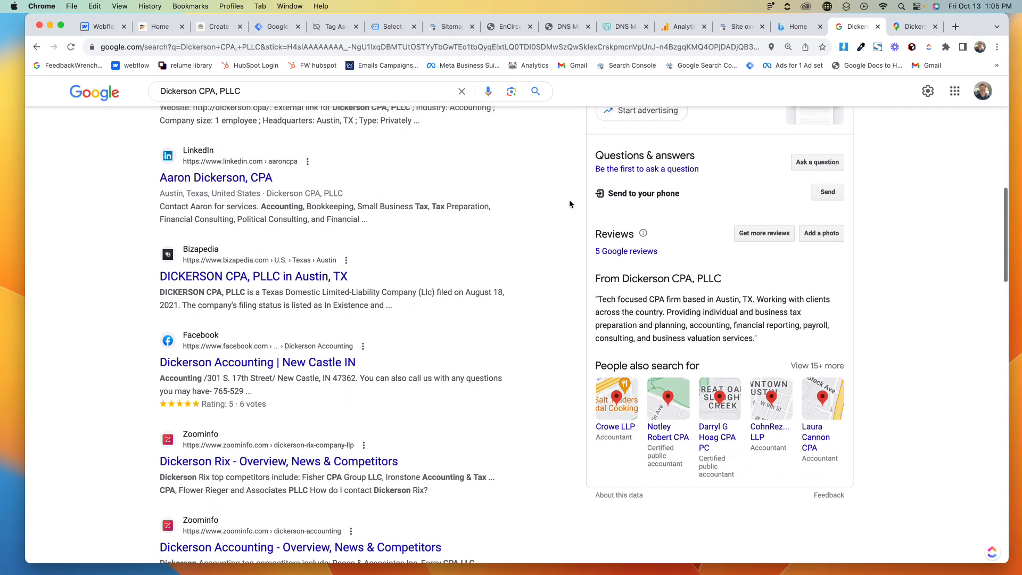
scroll(569, 203, "up", 10)
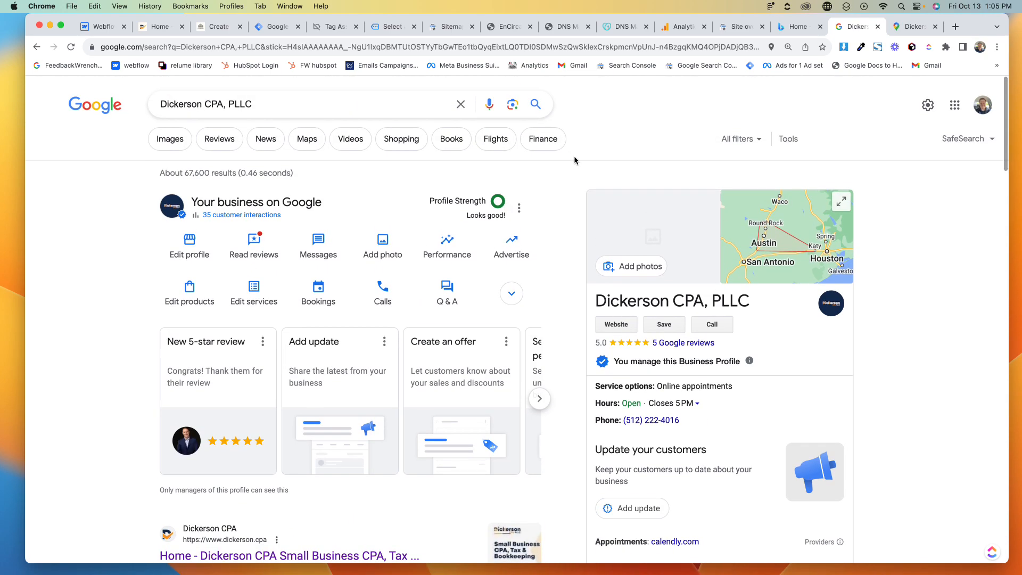
left_click(160, 26)
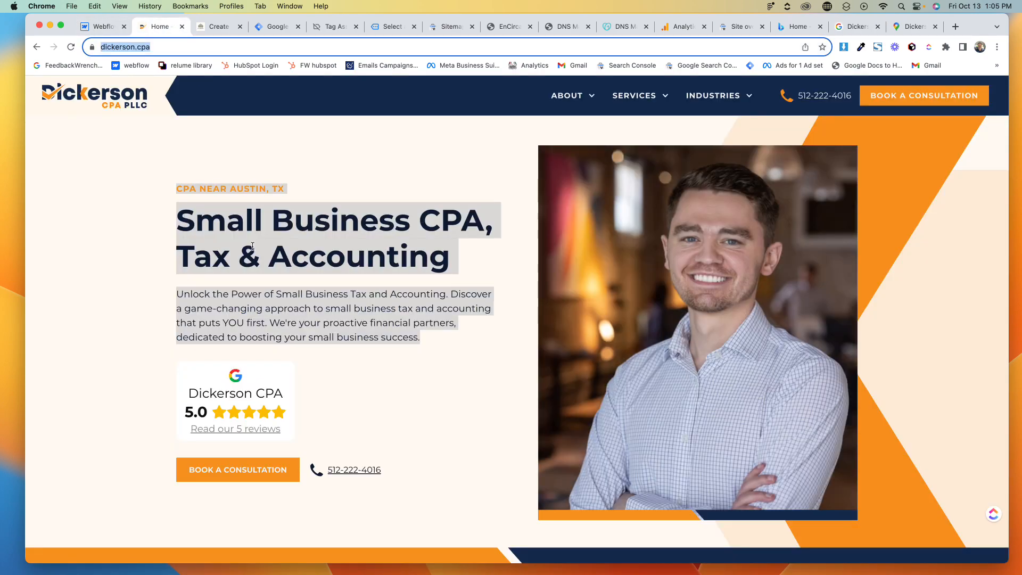
scroll(271, 317, "down", 15)
scroll(271, 318, "down", 15)
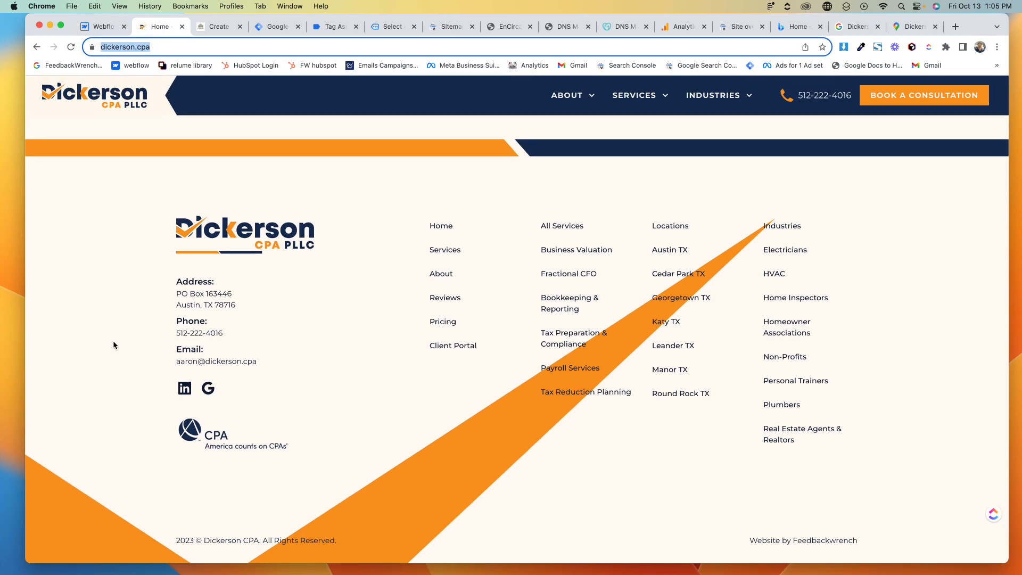
left_click(111, 343)
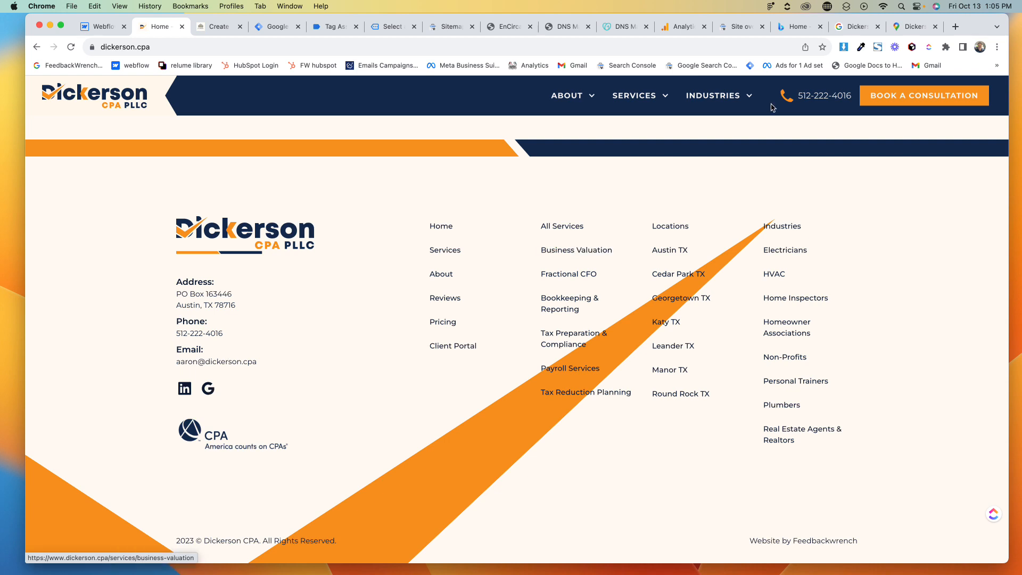
left_click(857, 26)
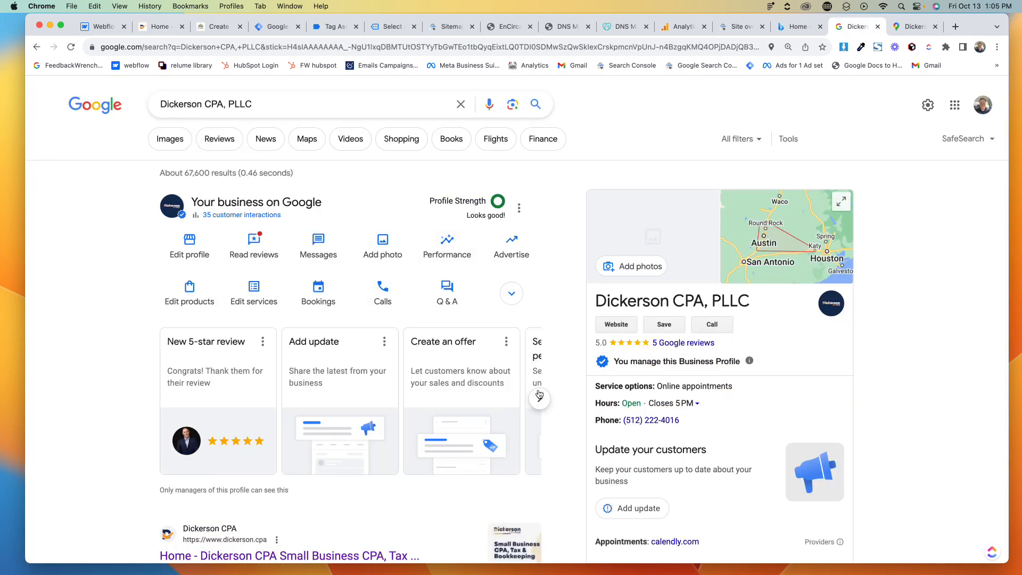
- Open Get more reviews from the profile's suggestion cards and copy the review link
left_click(539, 399)
left_click(539, 398)
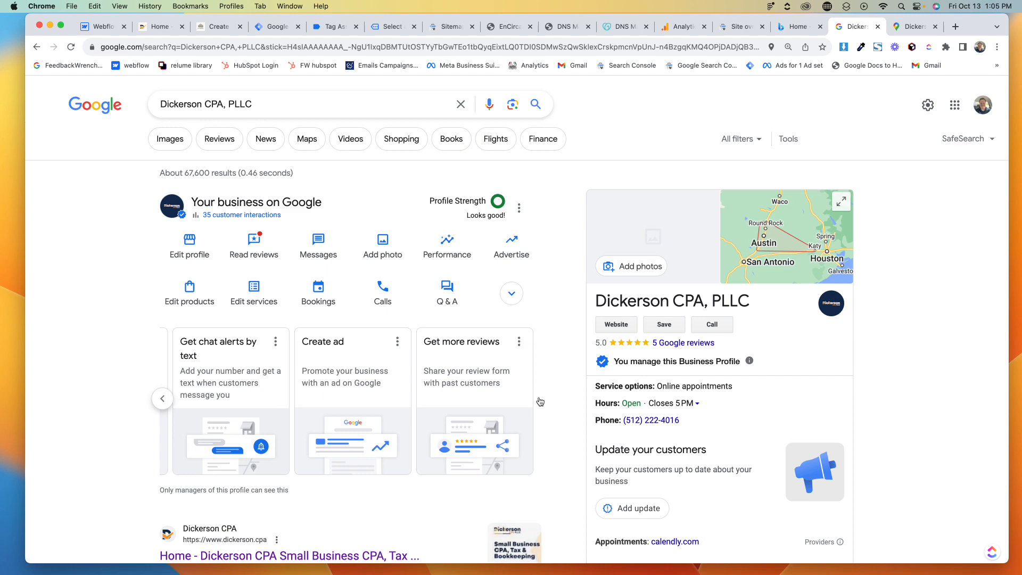
left_click(467, 382)
left_click(471, 267)
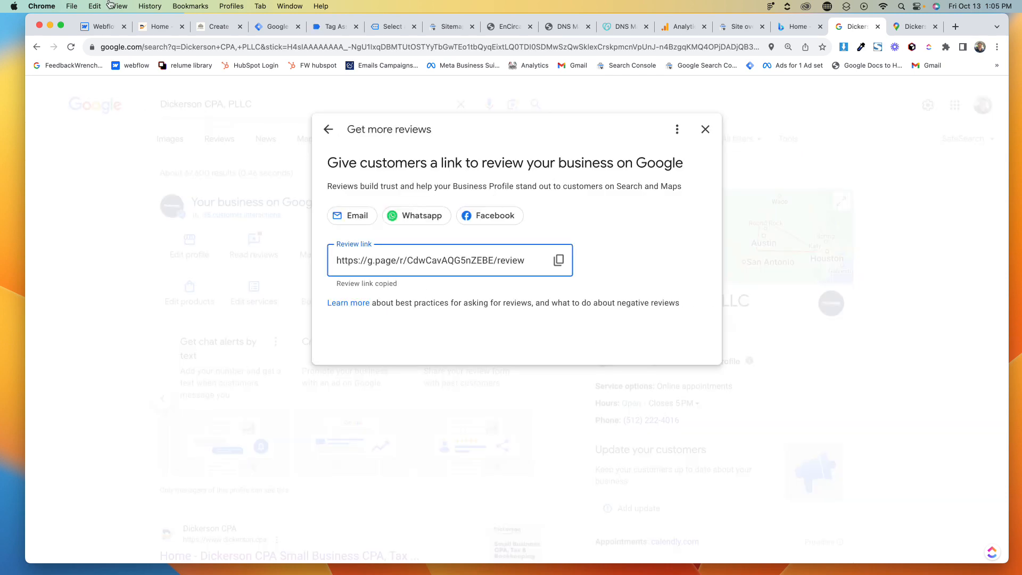
- Look over the business website's homepage and the Google Maps listing tab
left_click(160, 26)
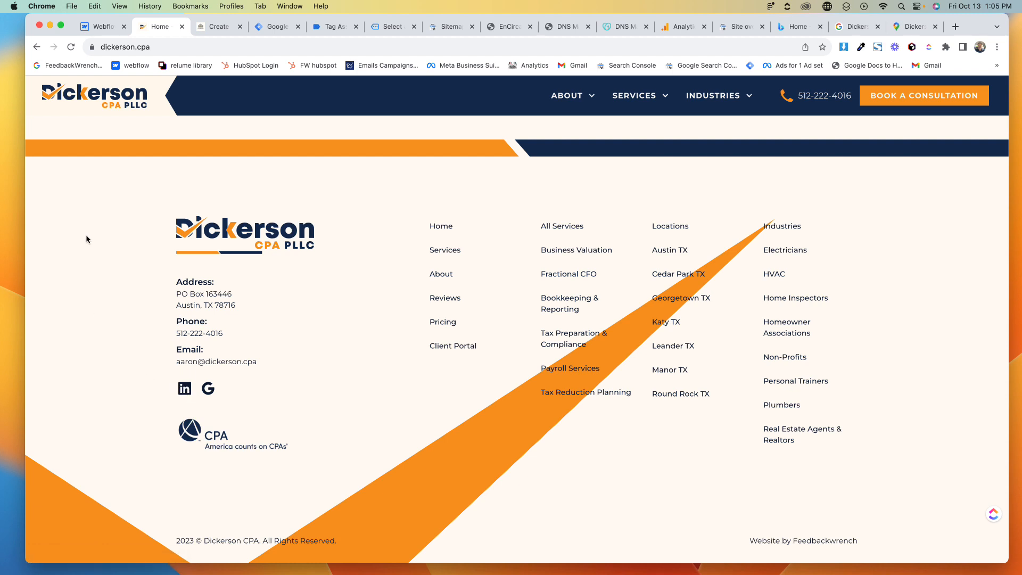
scroll(87, 238, "up", 1)
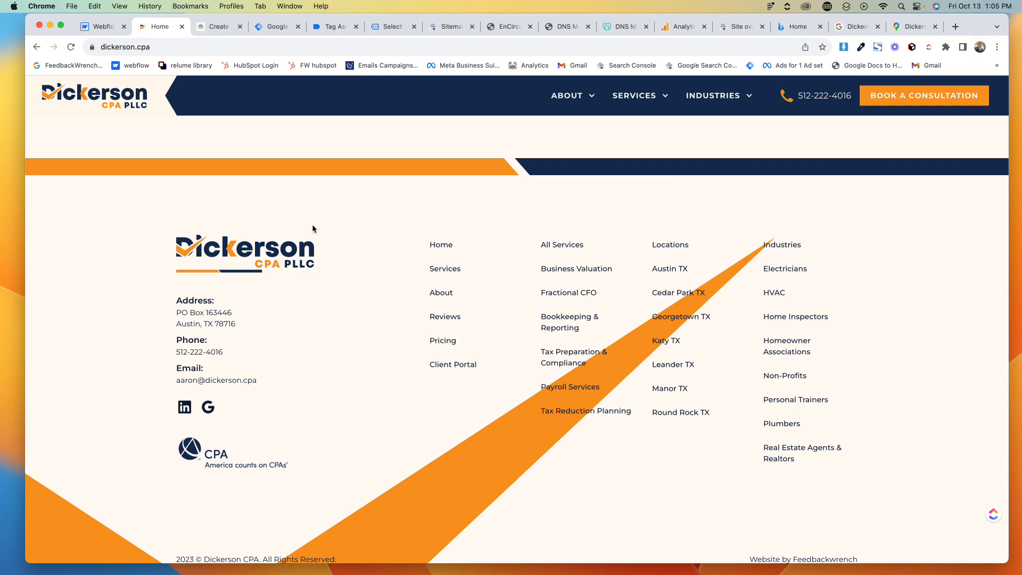
left_click(252, 272)
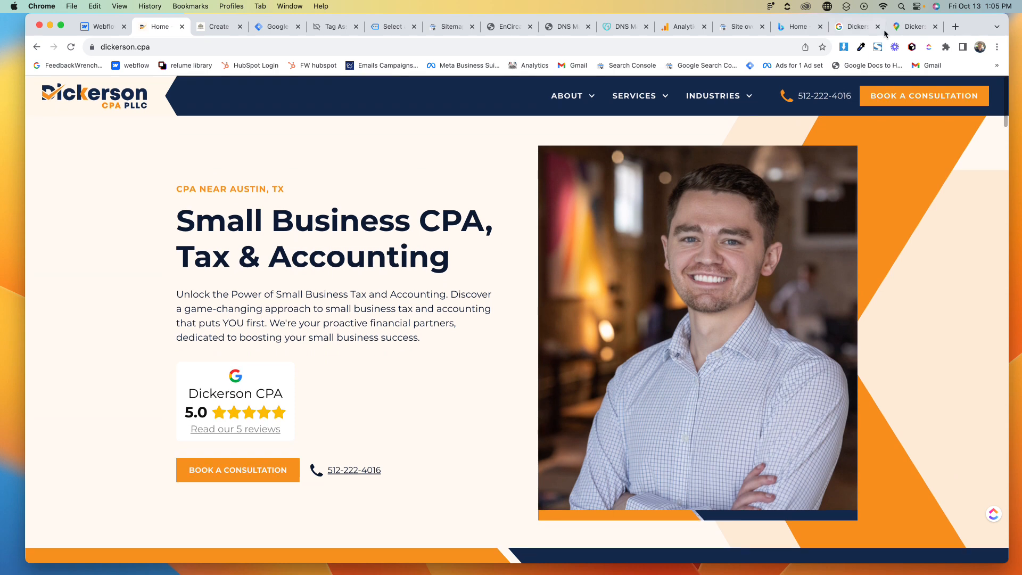
left_click(914, 29)
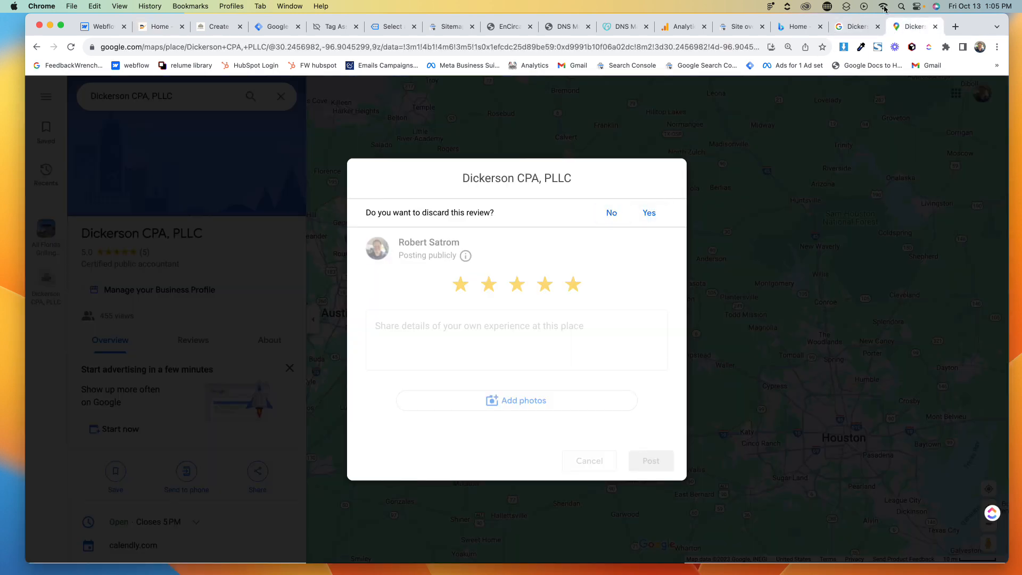
left_click(860, 28)
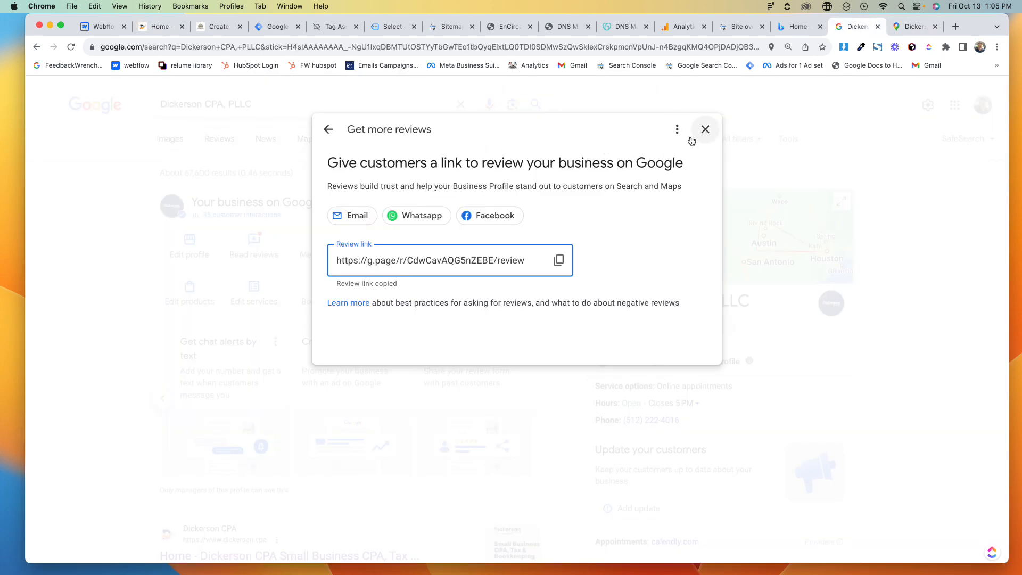
- Close the review-link dialog and scroll through the business profile panel in the search results
left_click(327, 131)
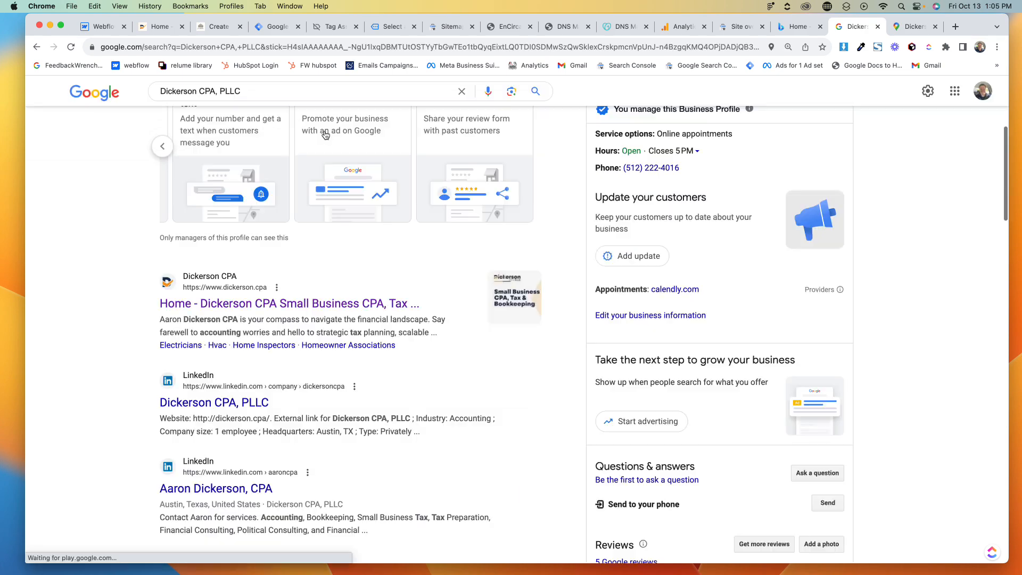
scroll(329, 273, "up", 5)
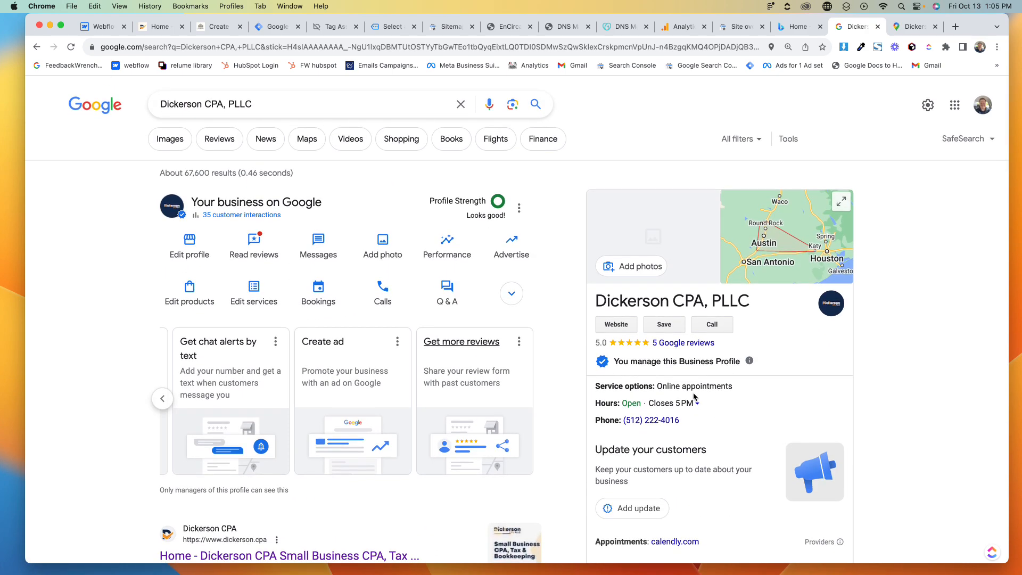
scroll(694, 397, "down", 3)
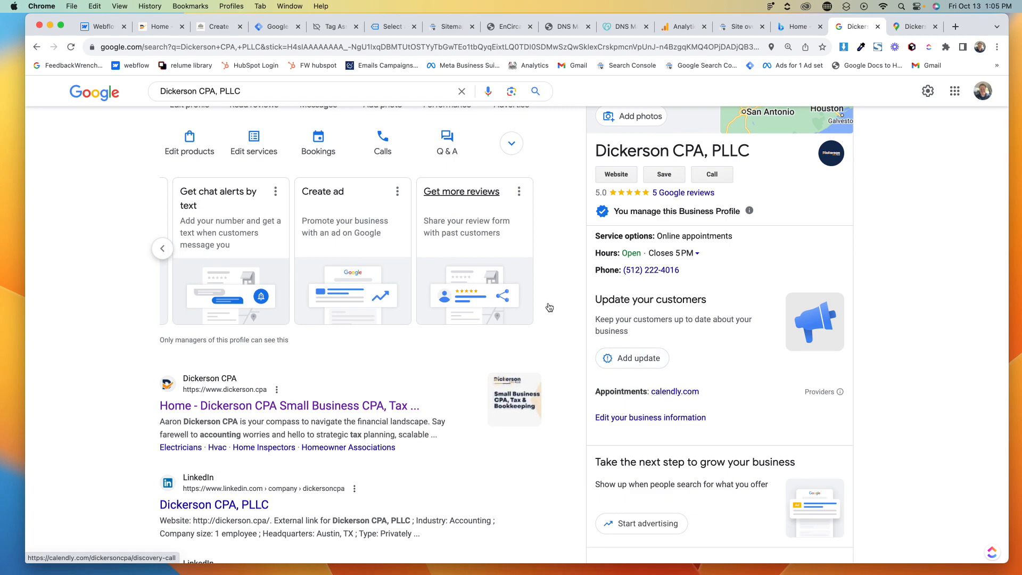
scroll(548, 307, "down", 5)
scroll(548, 307, "up", 4)
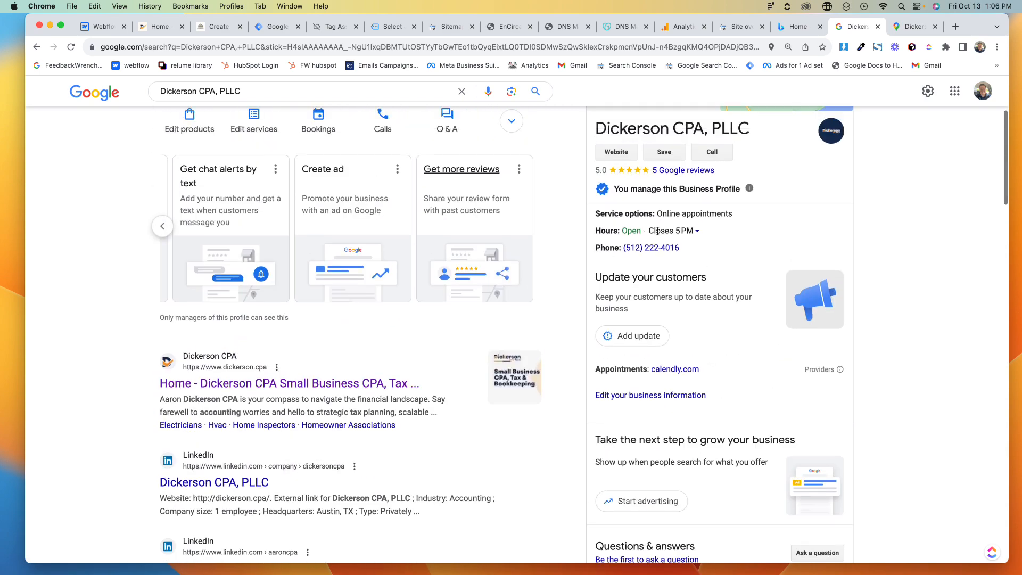
scroll(658, 230, "down", 5)
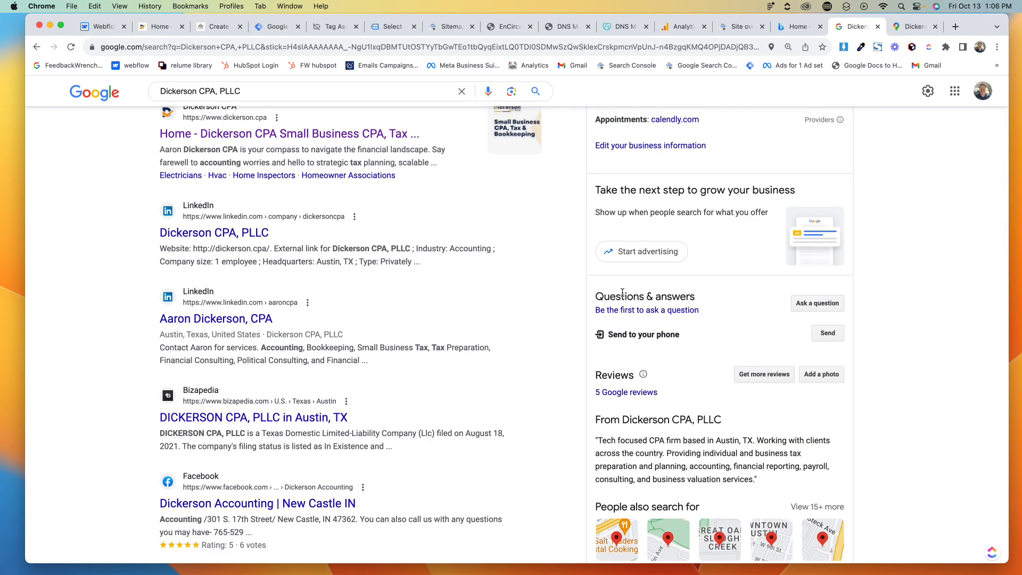
scroll(622, 292, "up", 8)
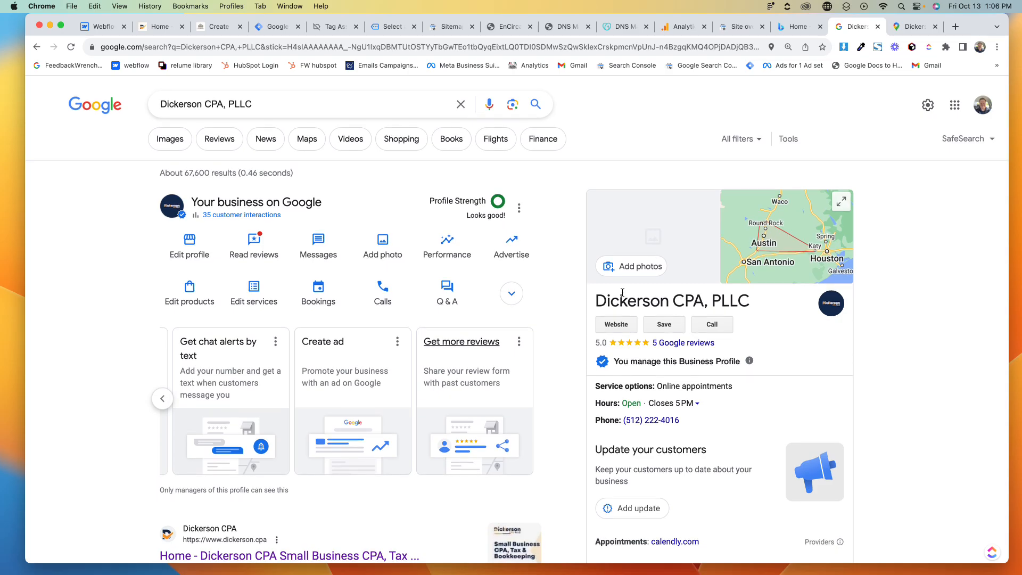